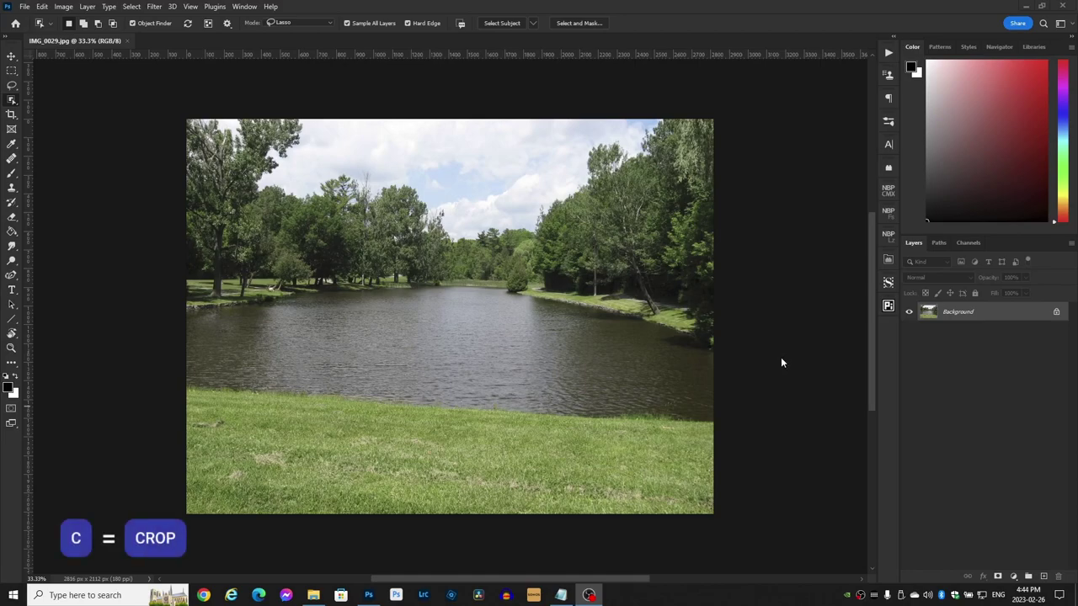
Straighten the lake photo along the horizon line and apply the crop
key(c)
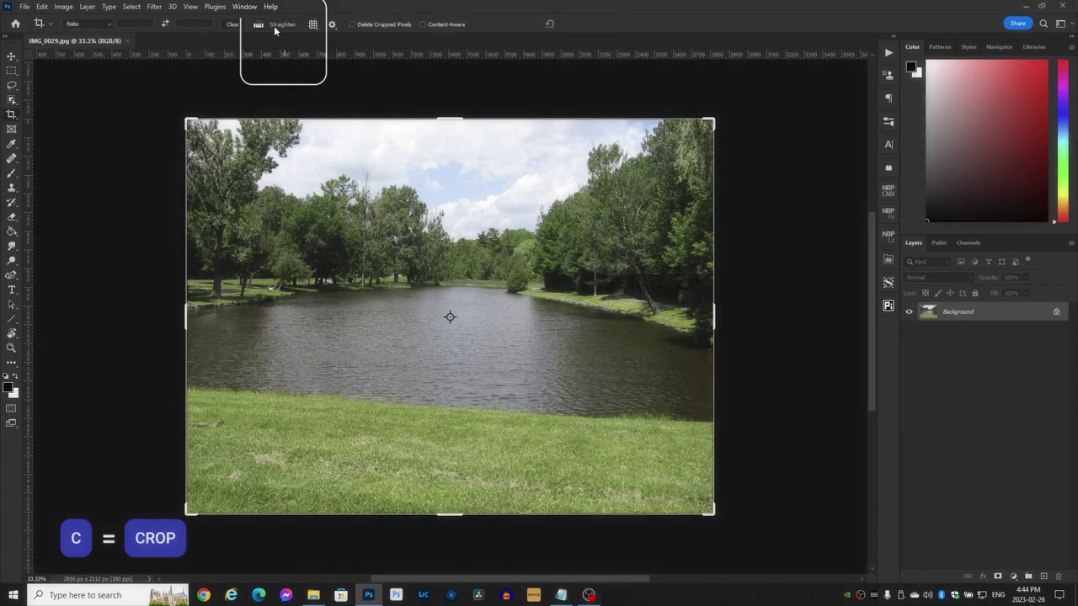
click(259, 24)
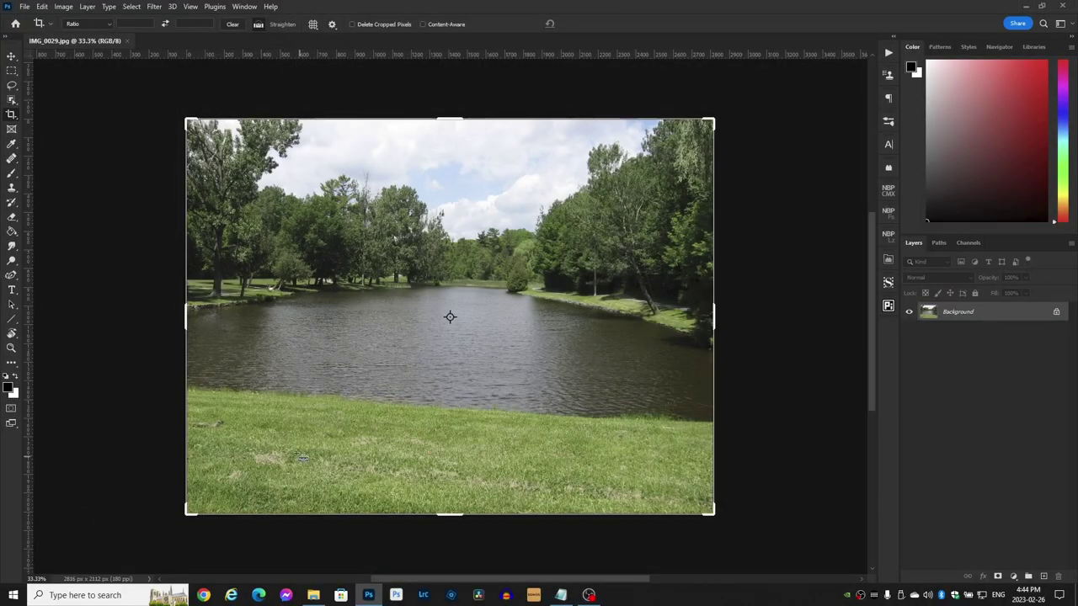
drag(159, 387, 788, 428)
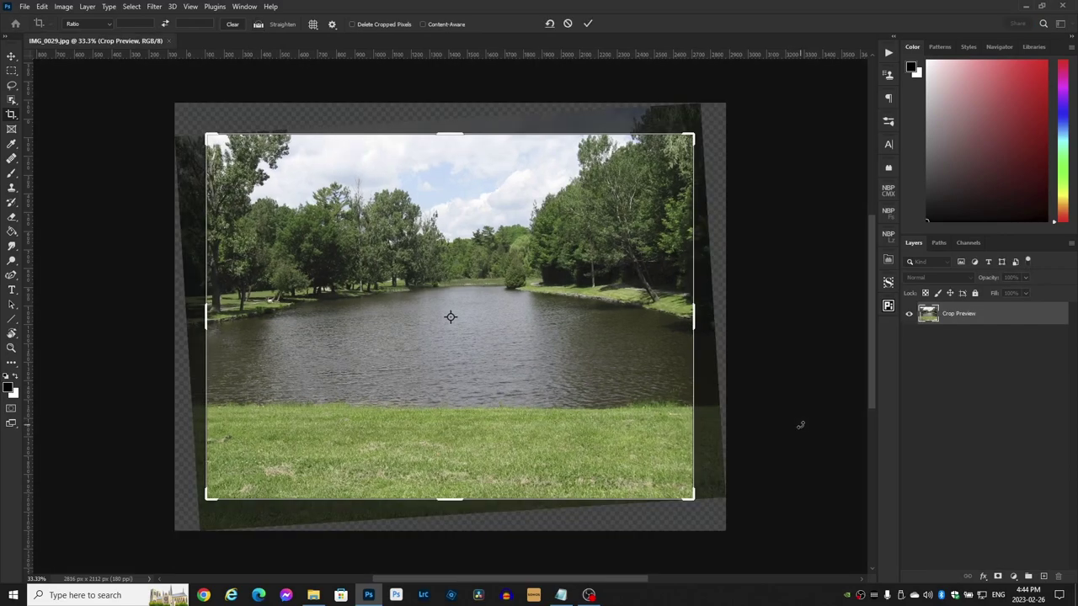
key(Return)
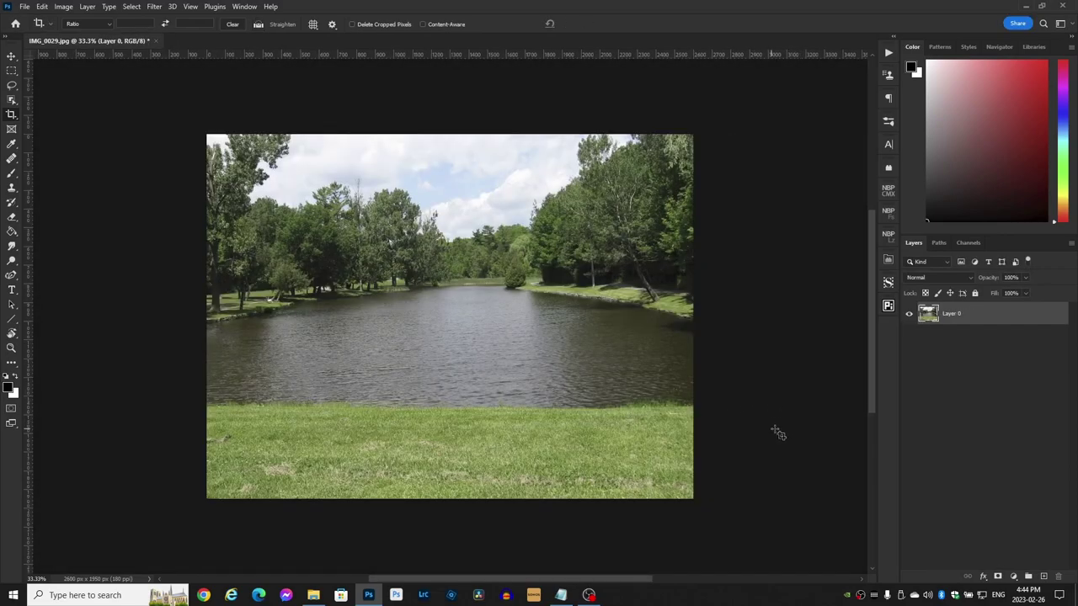
Duplicate the photo as Layer 0 copy and convert Layer 0 into the locked Background
key(ctrl+j)
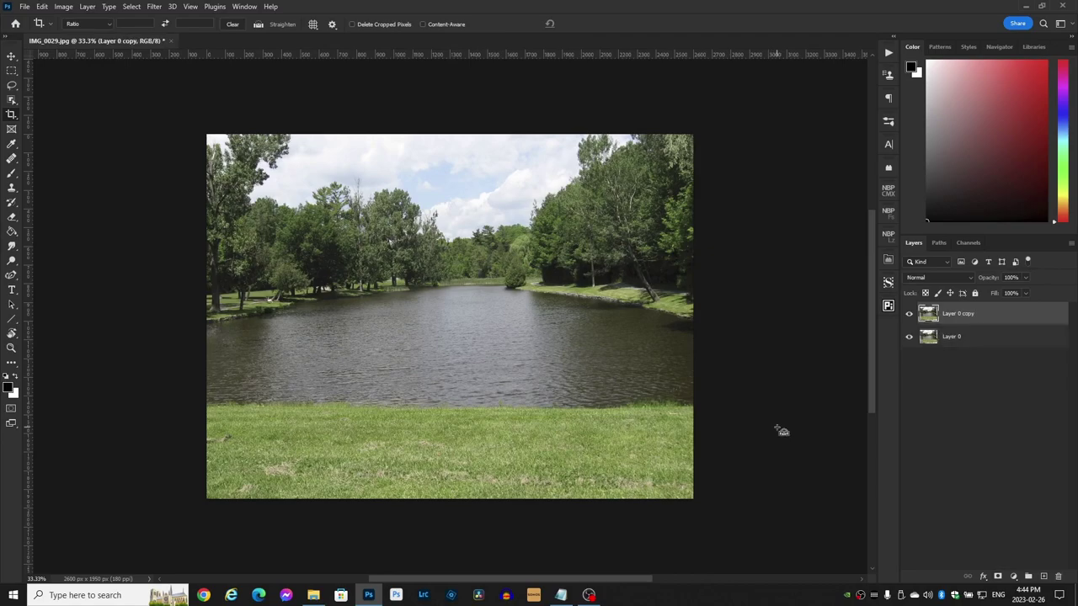
click(1002, 341)
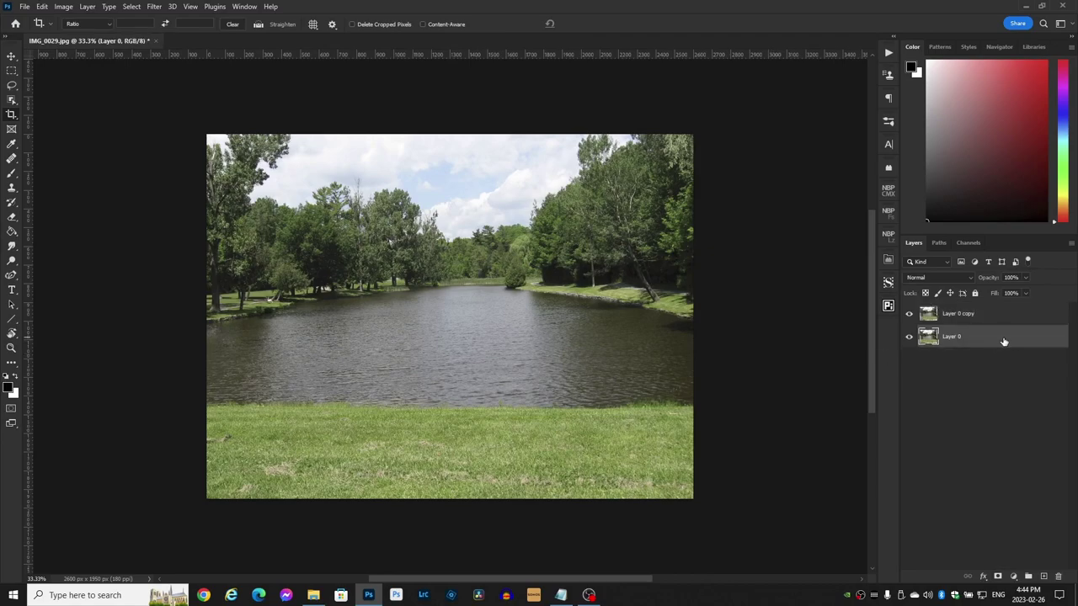
key(alt+l)
key(n)
key(b)
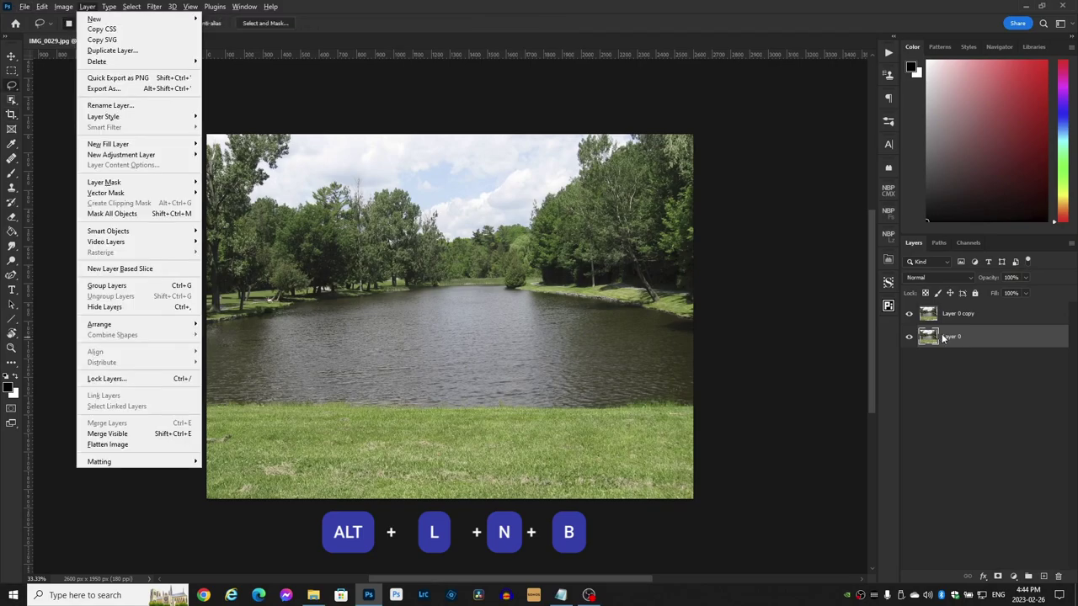
key(c)
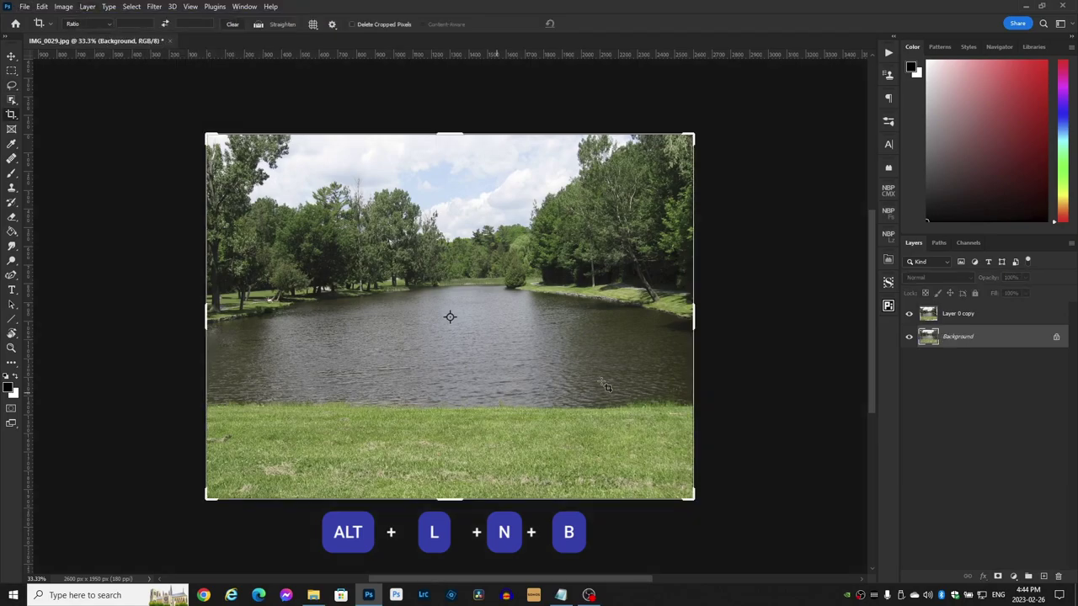
key(b)
key(alt+bracketright)
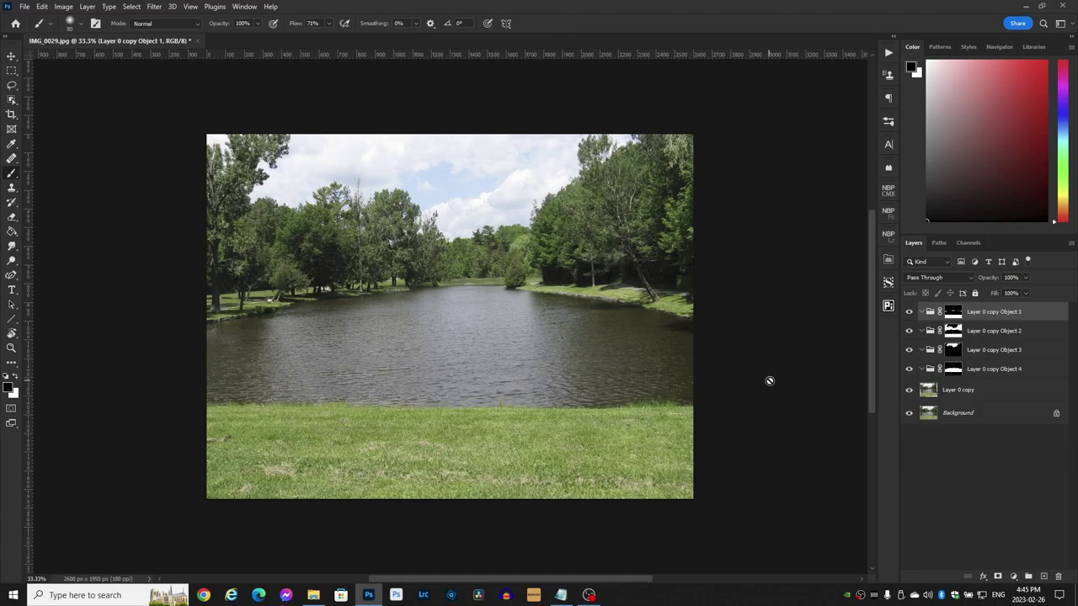
Undo the earlier object groups and run Mask All Objects on Layer 0 copy to regenerate Object 1–4
key(ctrl+z)
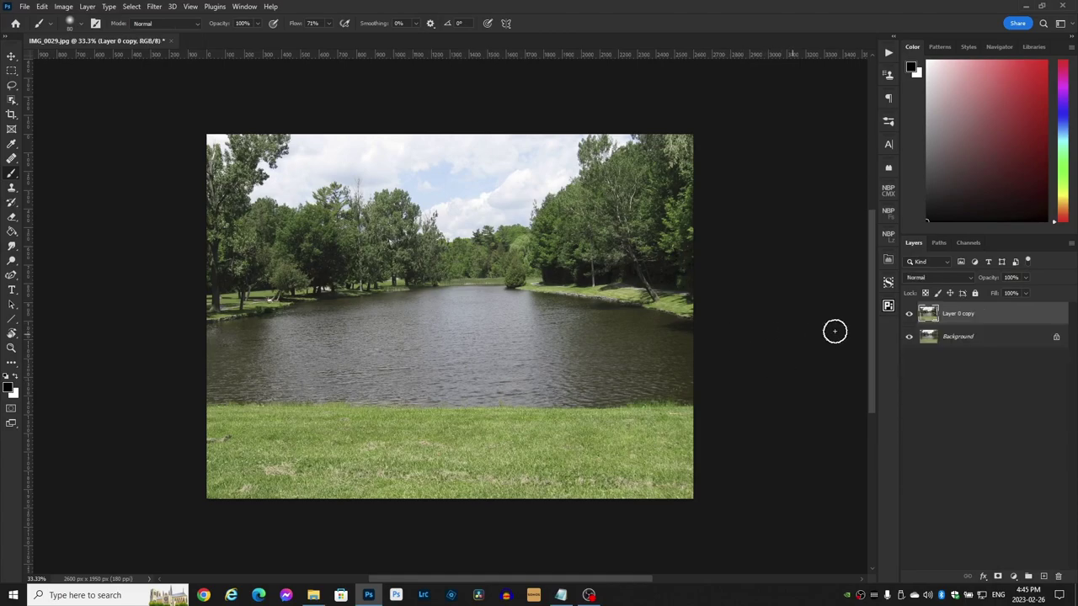
right_click(1001, 308)
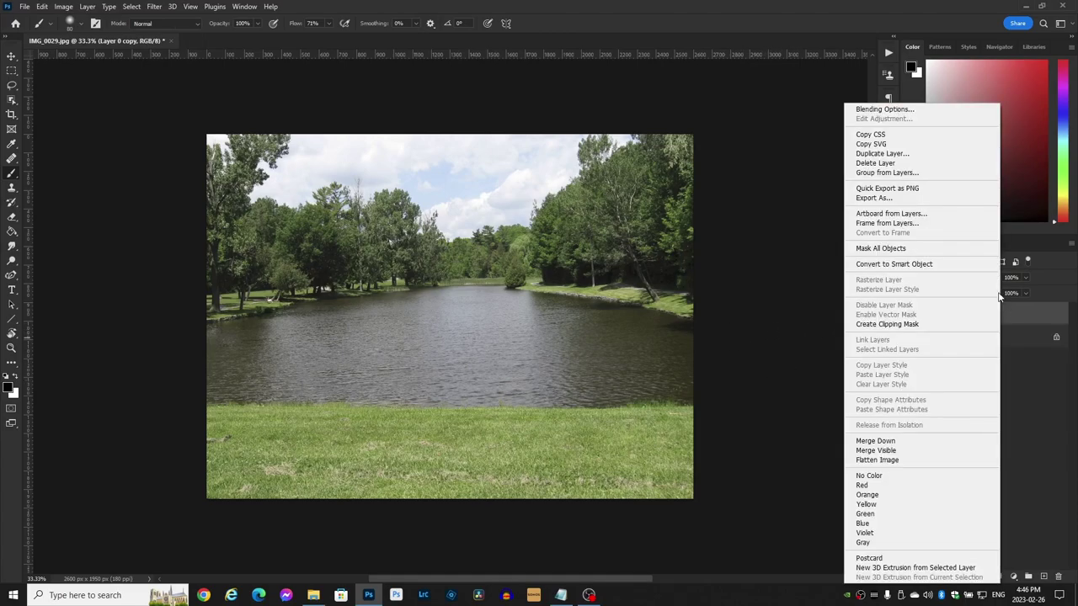
click(952, 251)
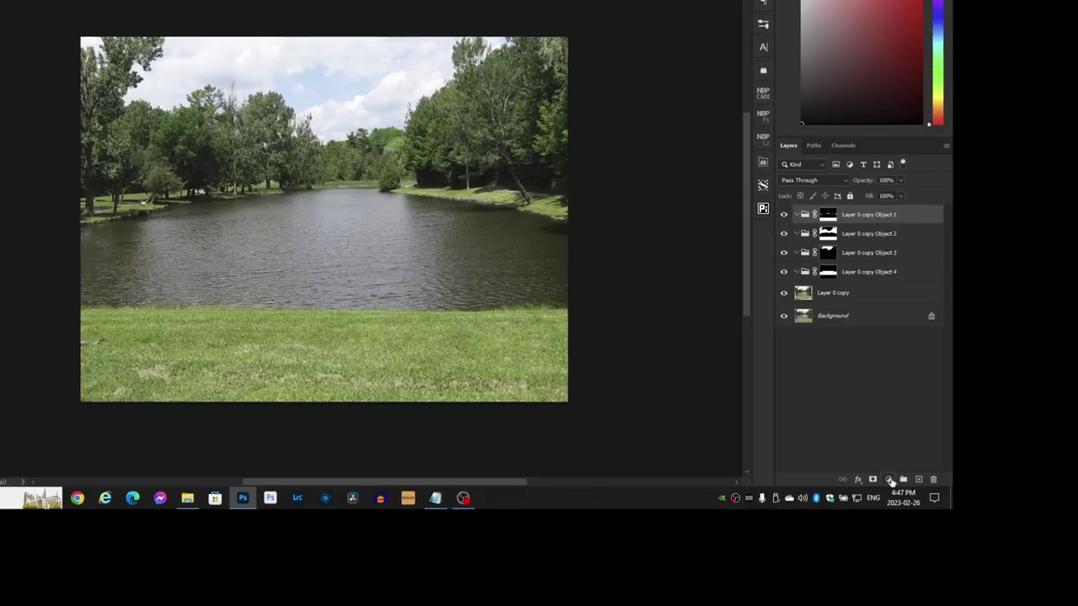
Add a midpoint-raised Curves layer to Object 1 and copy it into the other three groups
click(888, 479)
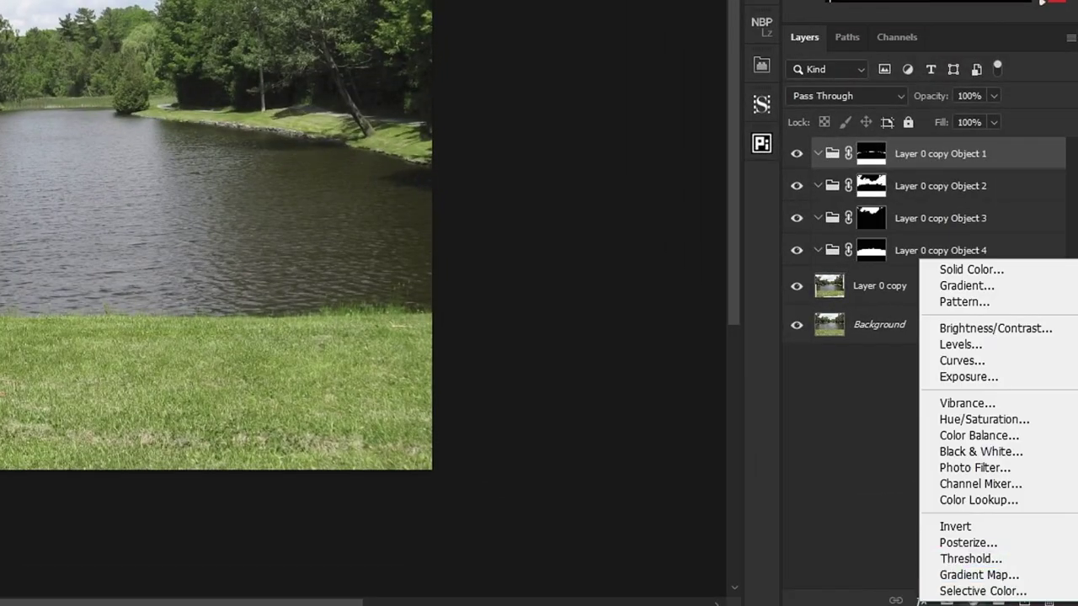
click(1041, 364)
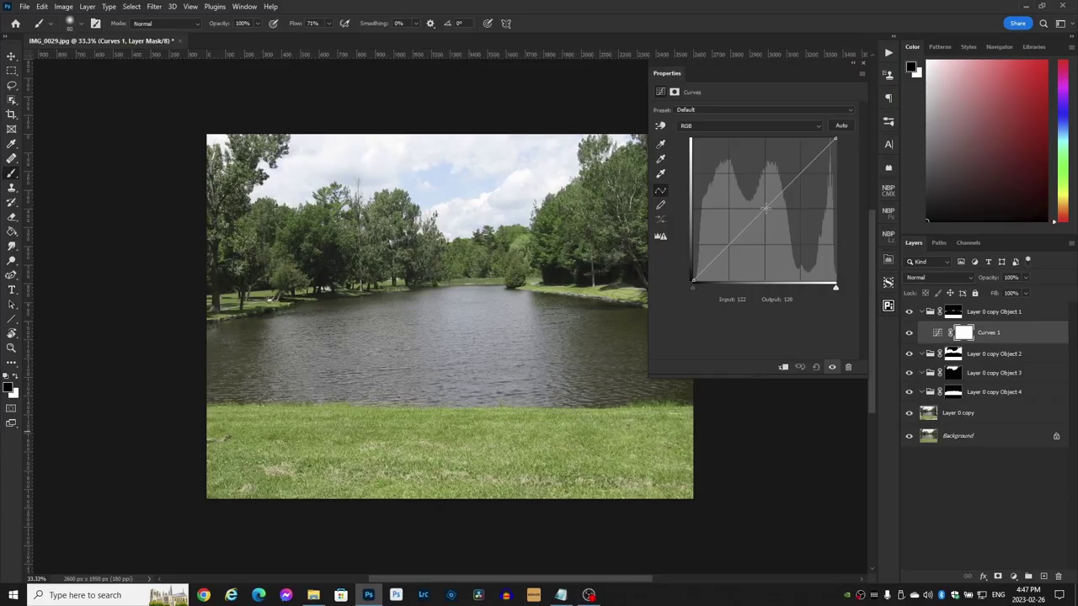
drag(765, 209, 759, 200)
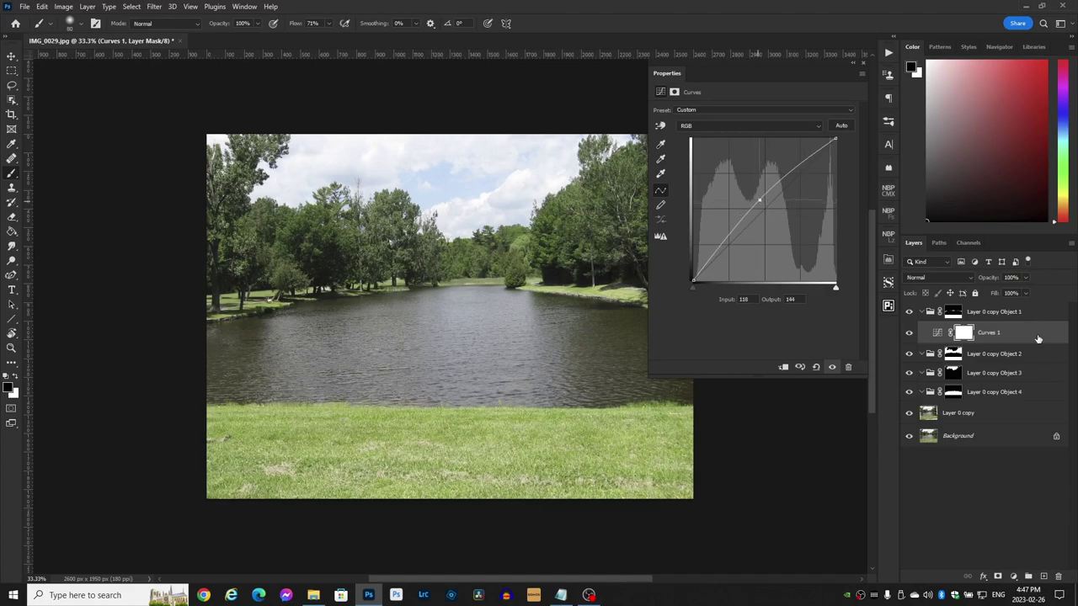
drag(1053, 339, 1067, 445)
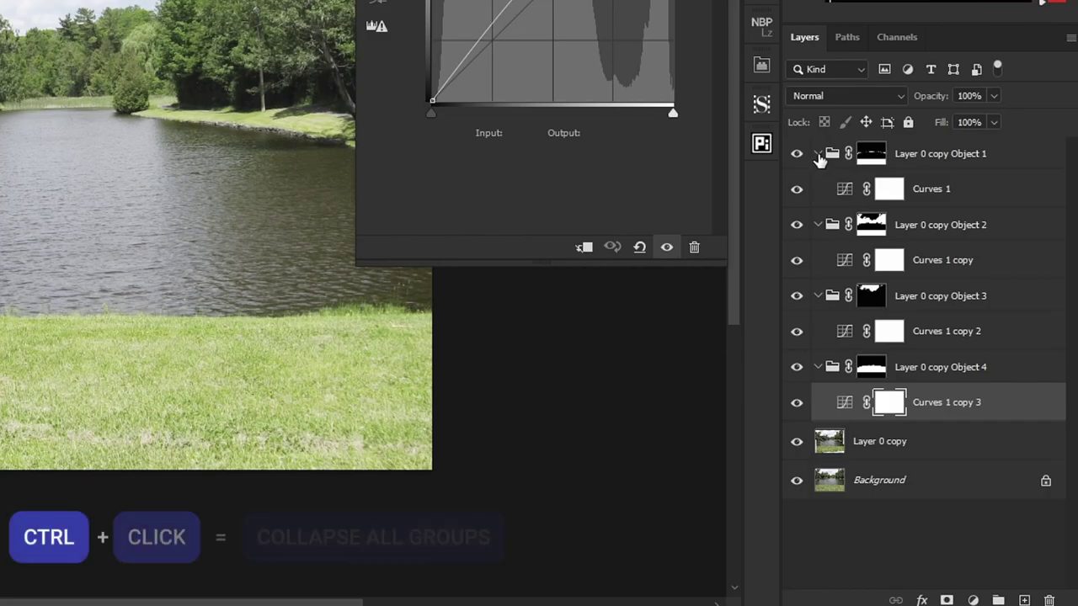
Collapse the groups and toggle Object 1, 2 and 4 visibility to see which areas they cover
ctrl+click(818, 155)
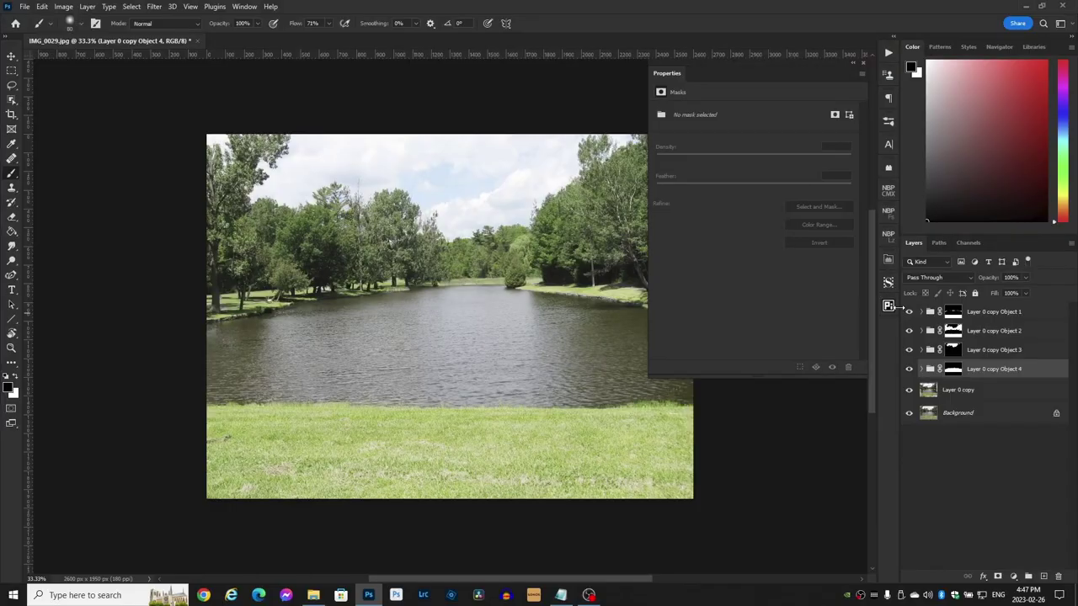
click(910, 313)
click(909, 316)
click(909, 331)
click(909, 331)
click(910, 370)
click(910, 370)
click(912, 313)
click(909, 313)
Rename Layer 0 copy Object 1 to 'Grass' and recheck the second group's area
double_click(995, 312)
text(Grass)
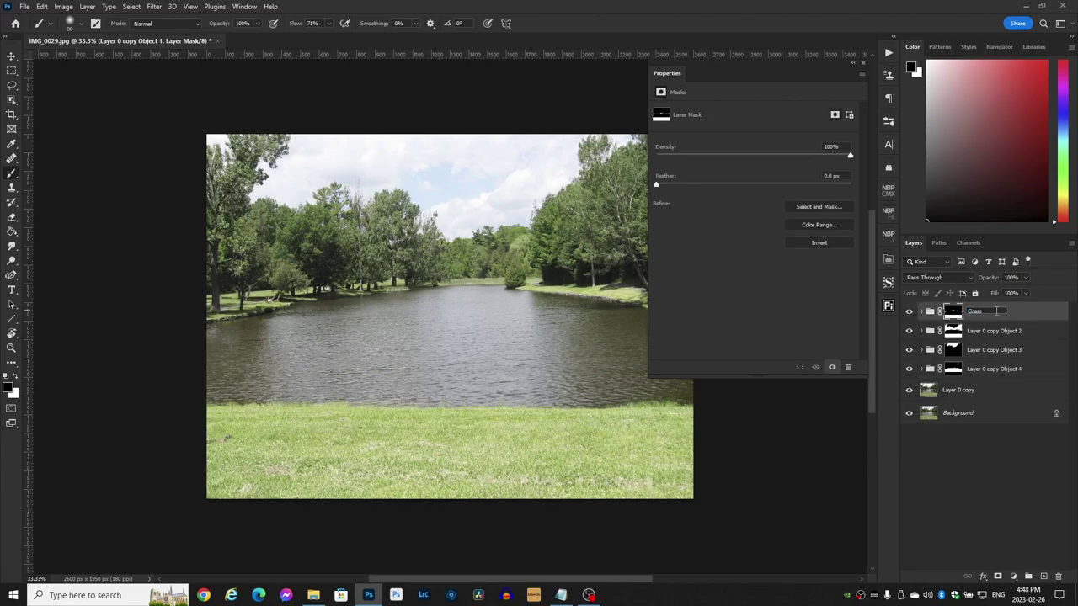
key(Return)
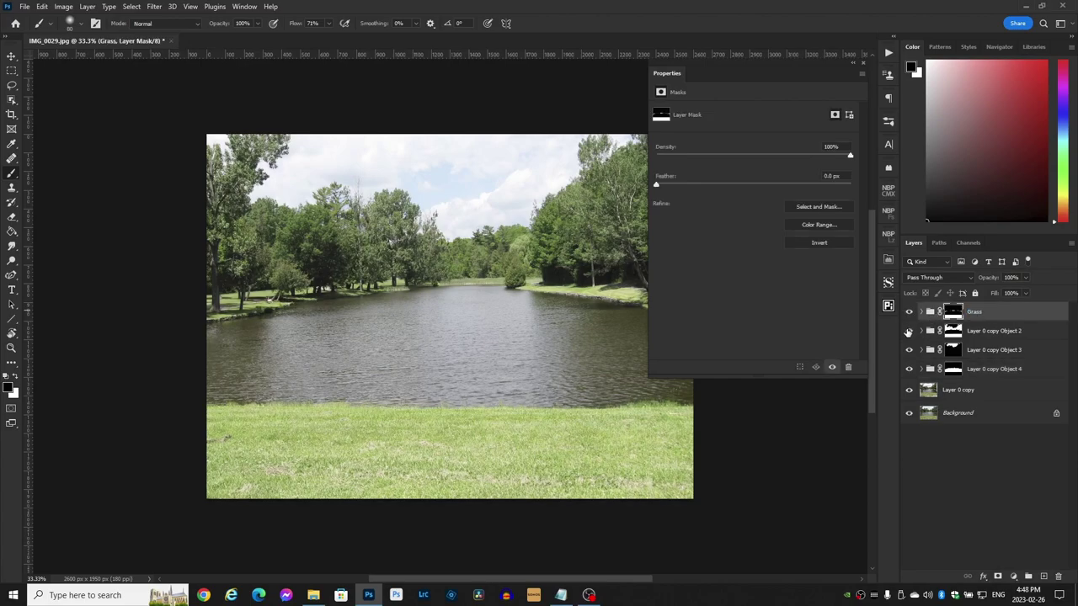
click(910, 332)
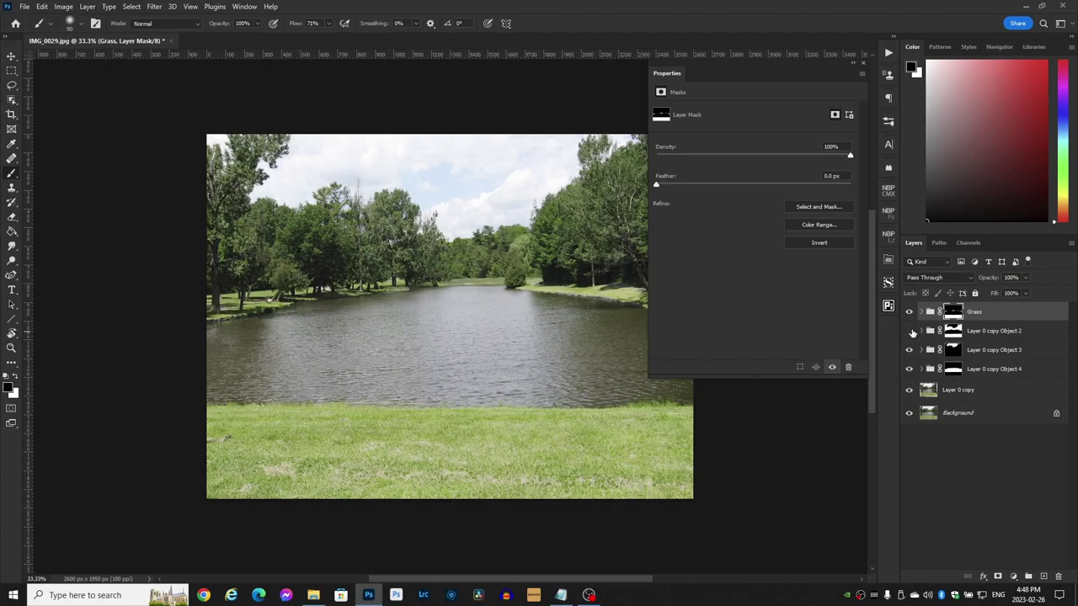
click(910, 331)
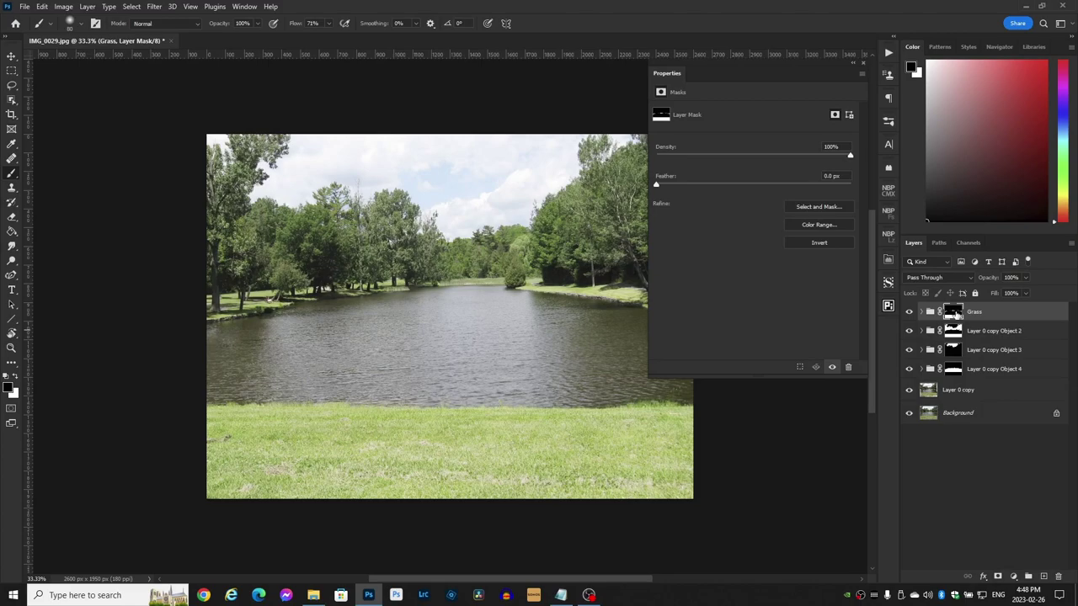
Fill the Grass area on the second object group's mask, then deselect
ctrl+click(954, 312)
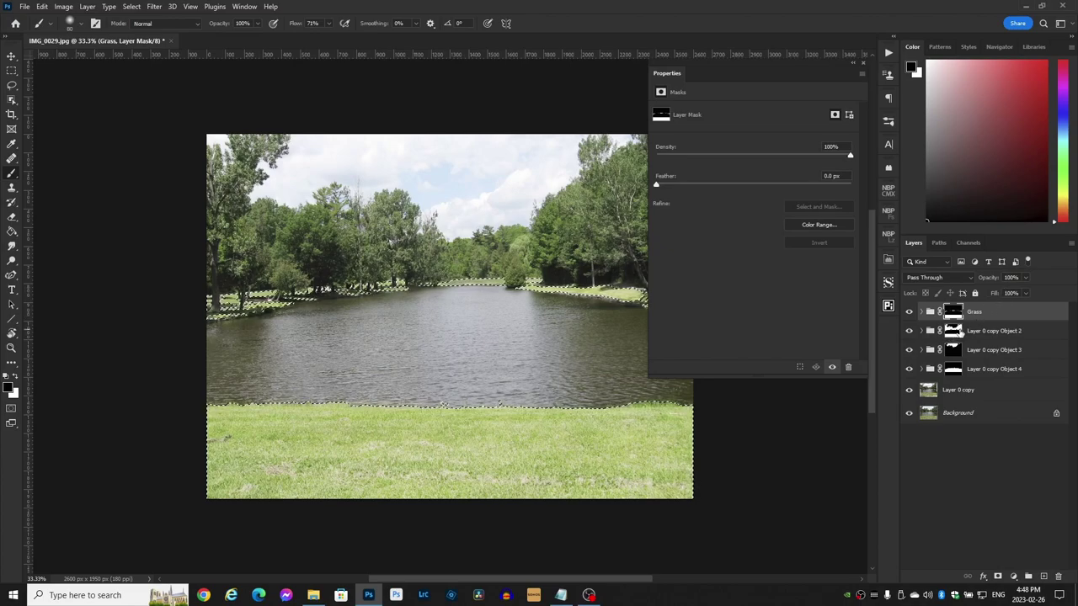
click(960, 331)
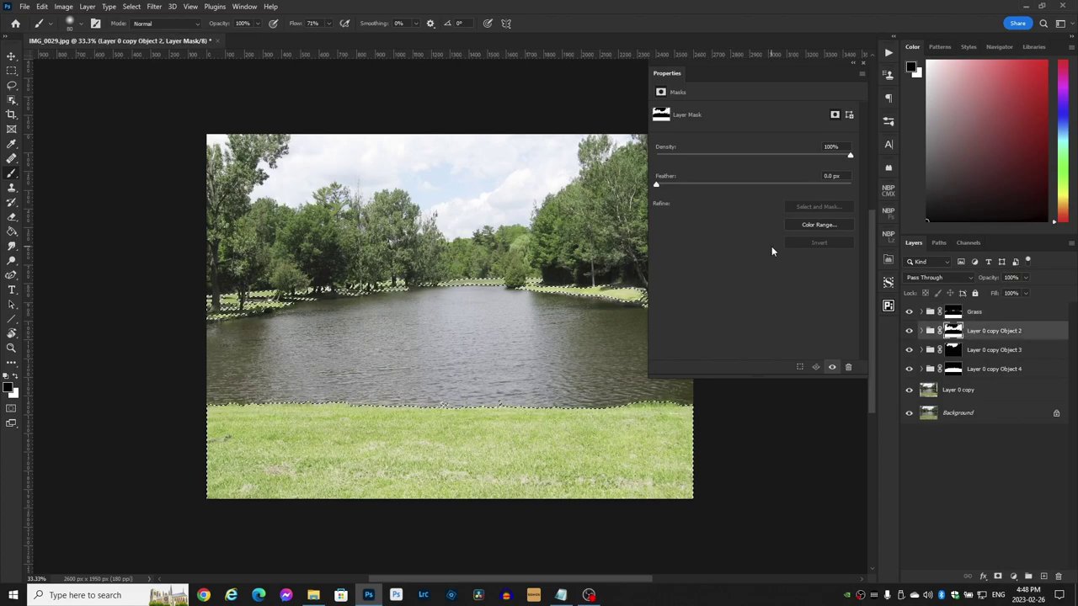
key(shift+BackSpace)
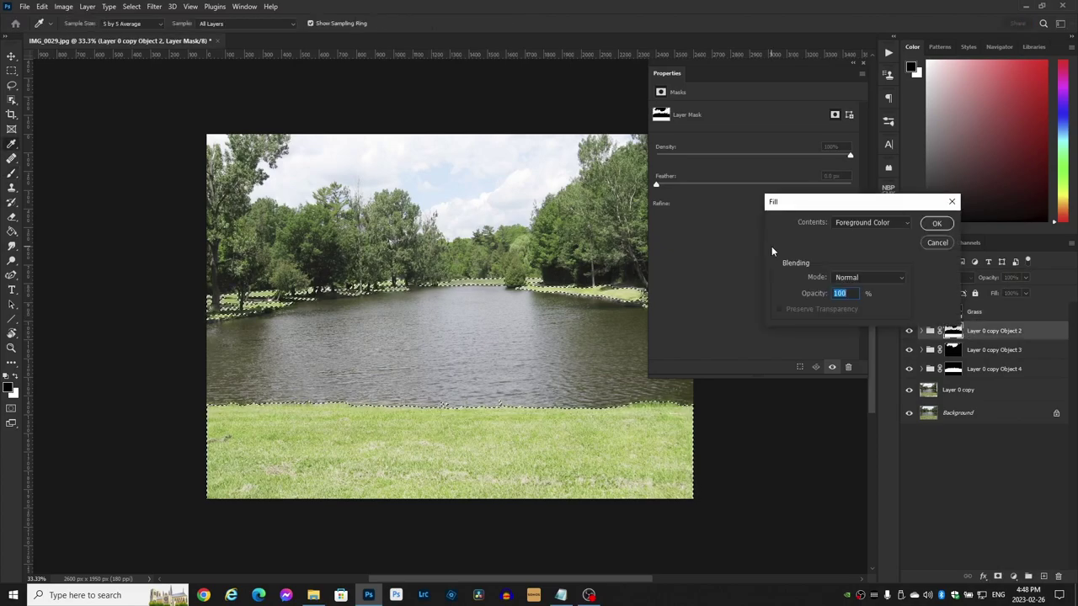
click(938, 224)
key(b)
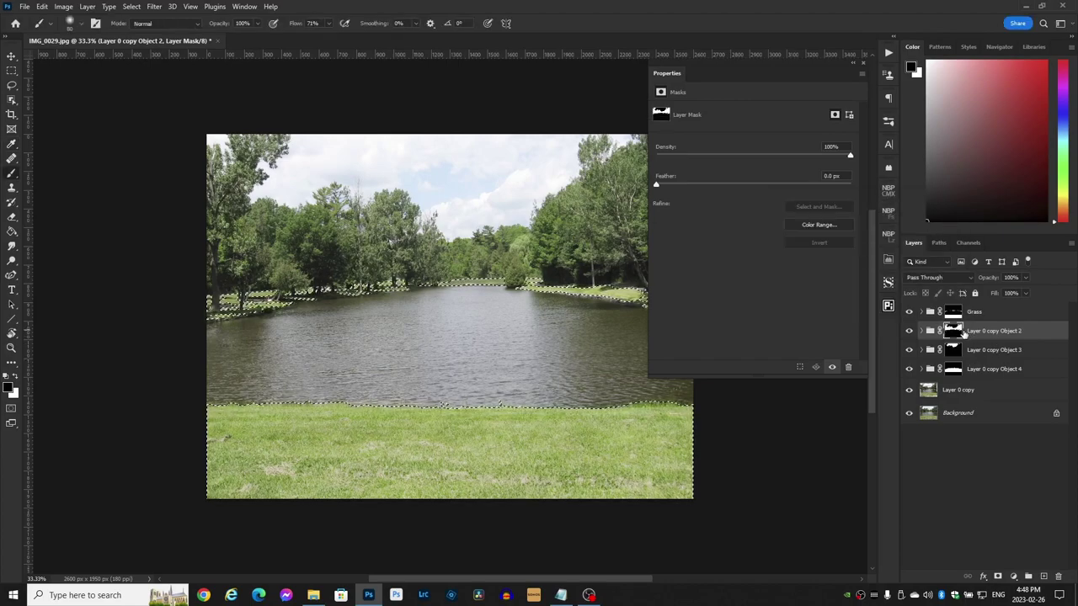
click(909, 332)
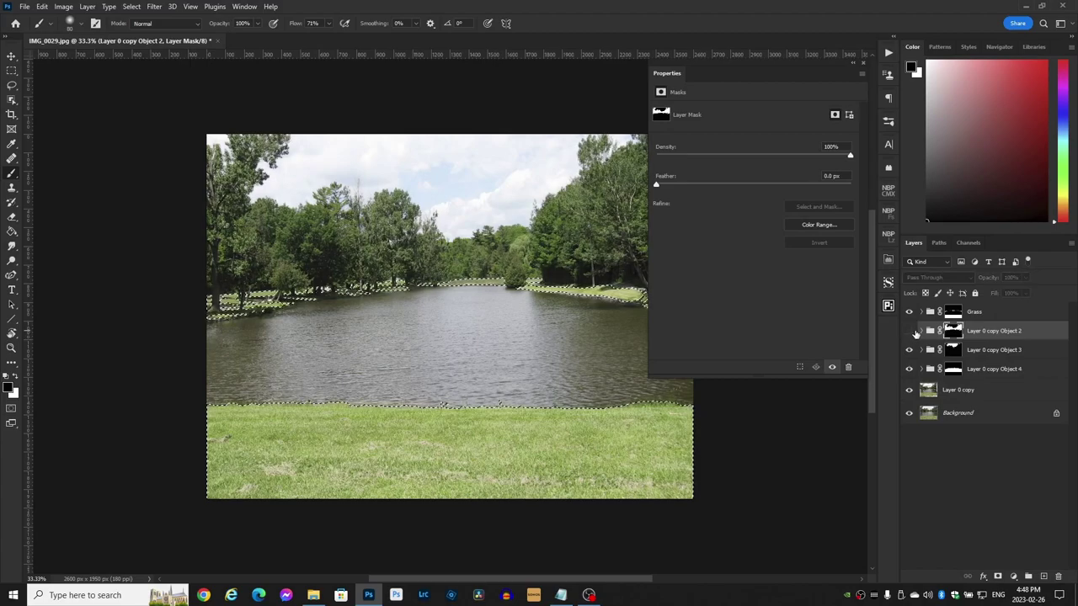
click(910, 332)
key(ctrl+d)
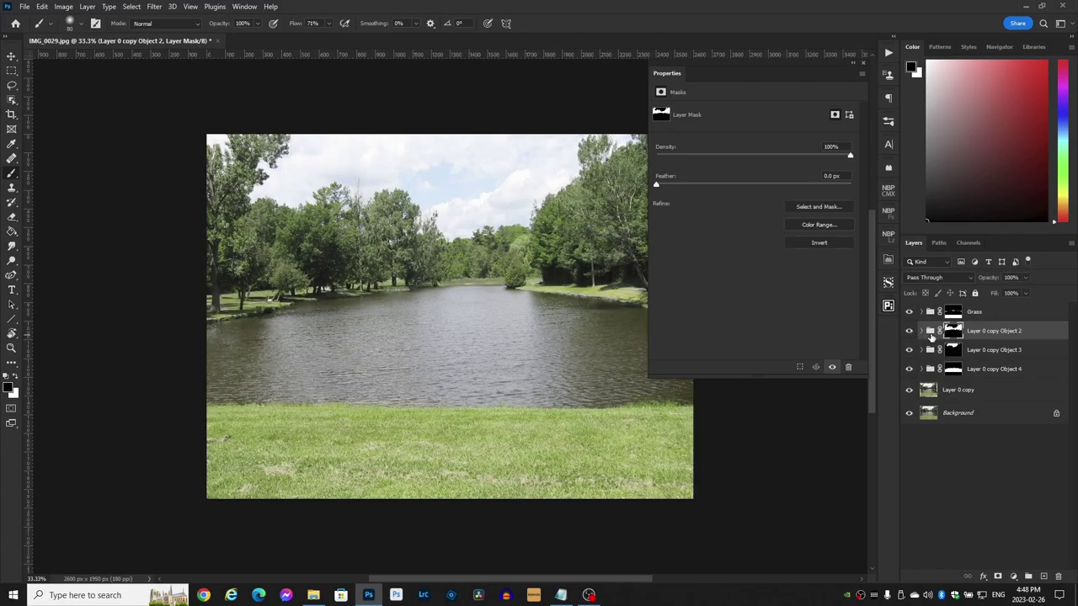
Rename the second and third object groups to 'Trees' and 'Sky'
double_click(996, 331)
text(Trees)
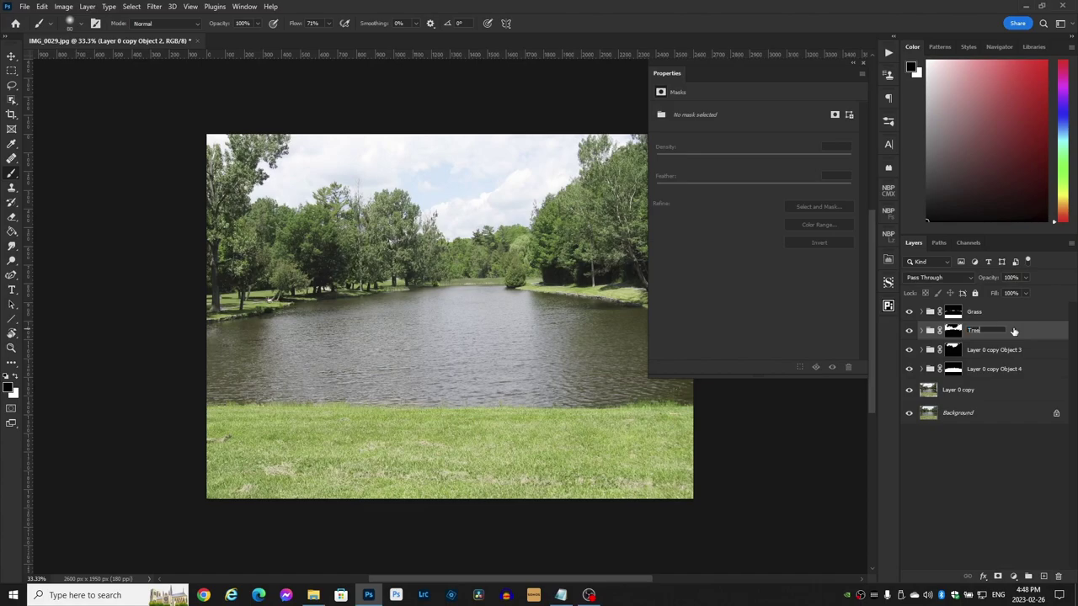
key(Return)
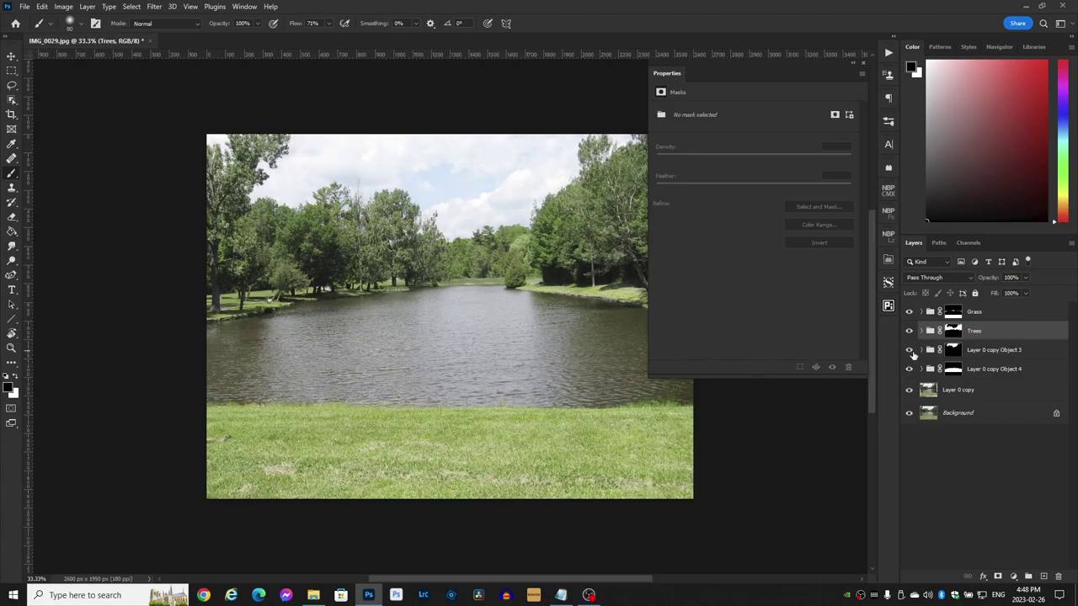
double_click(1003, 350)
text(Sky)
key(Return)
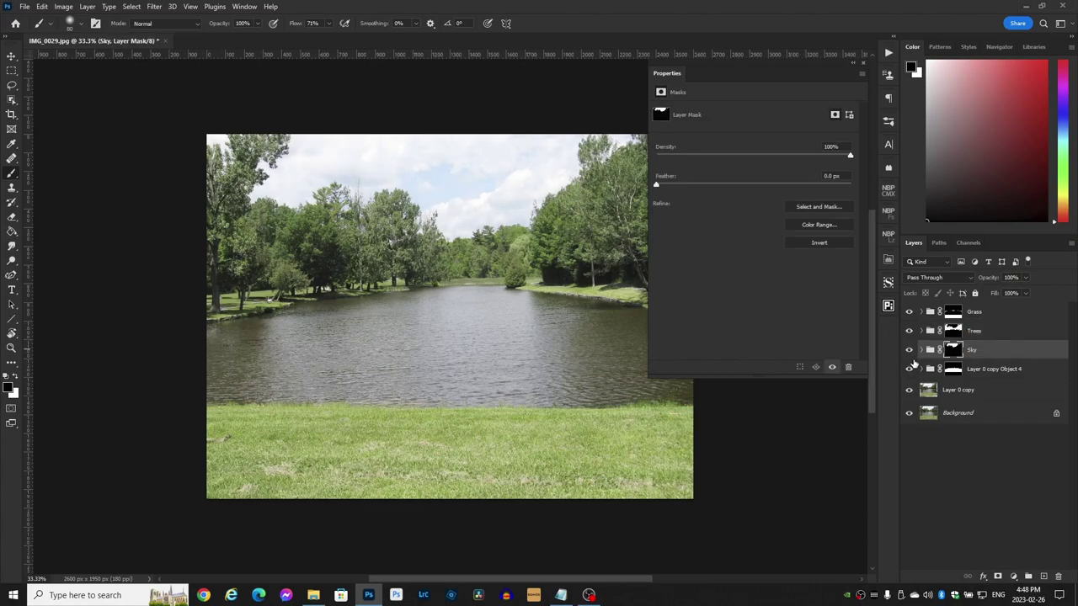
Rename Layer 0 copy Object 4 to 'Water' and select the Grass group
click(909, 370)
click(910, 370)
double_click(997, 369)
text(Water)
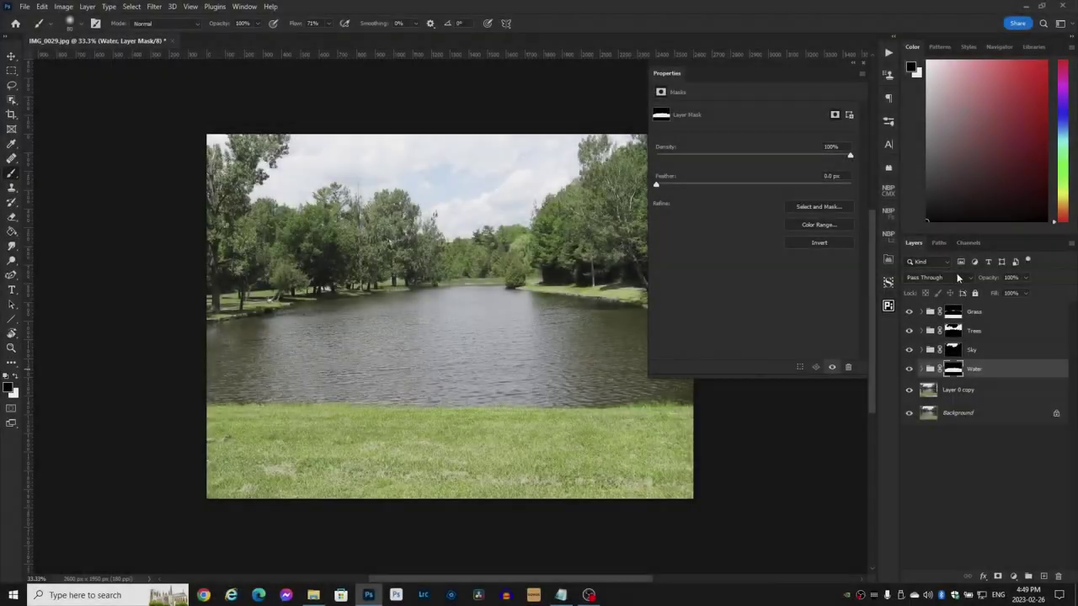
click(924, 317)
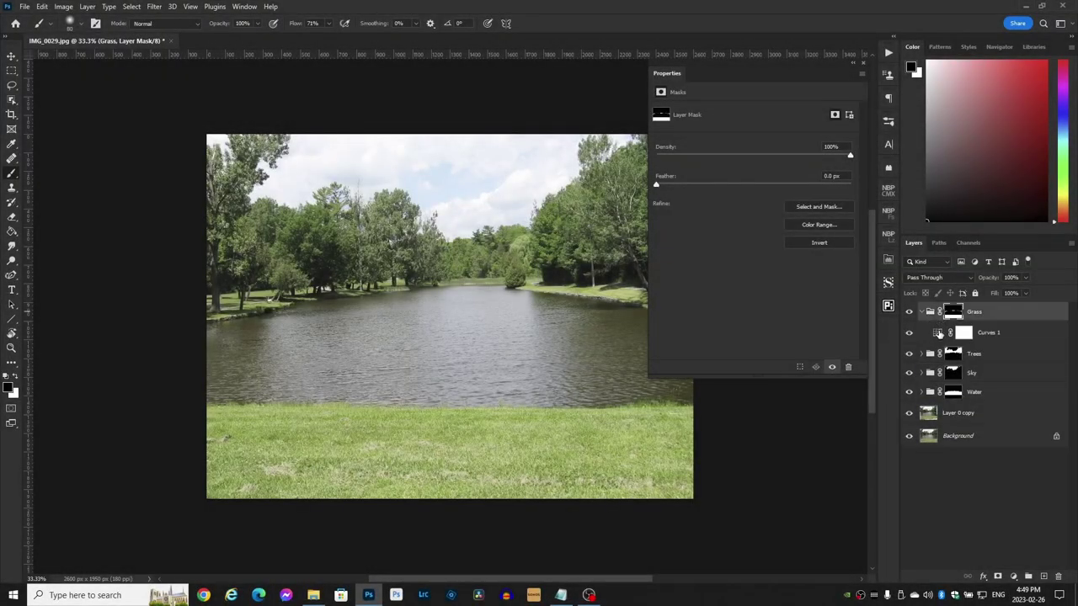
In Grass's Curves 1, bend the Green curve and lower the RGB curve to deepen the grass
click(933, 332)
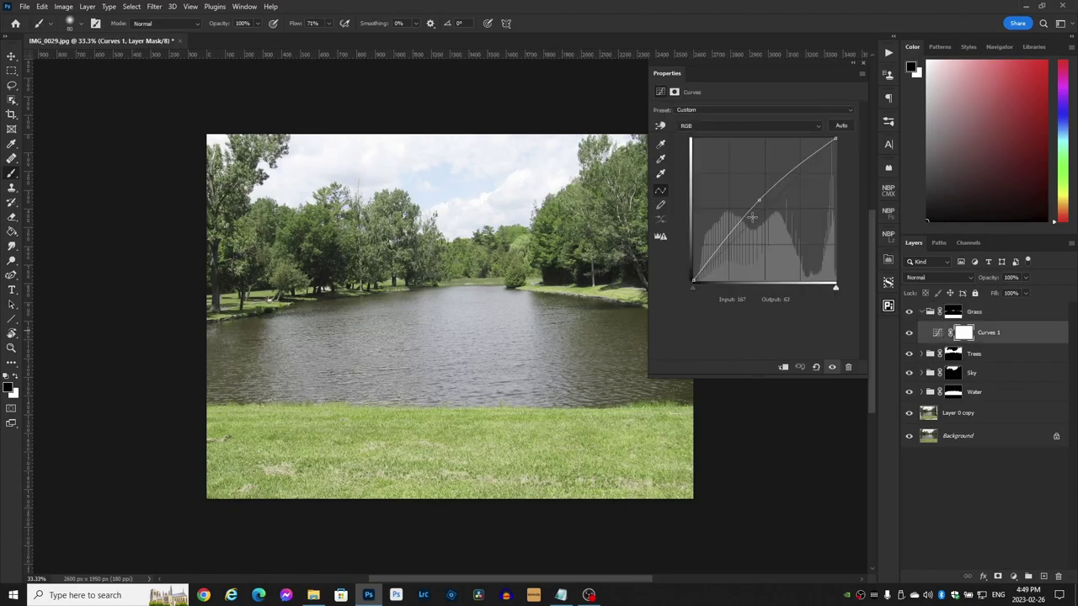
drag(757, 199, 770, 214)
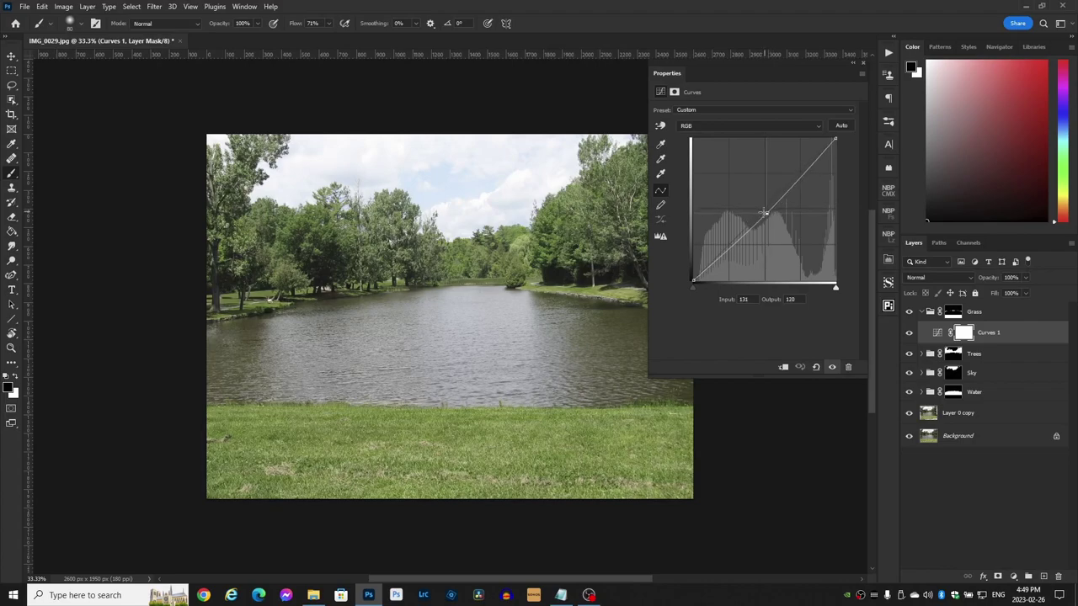
key(alt+4)
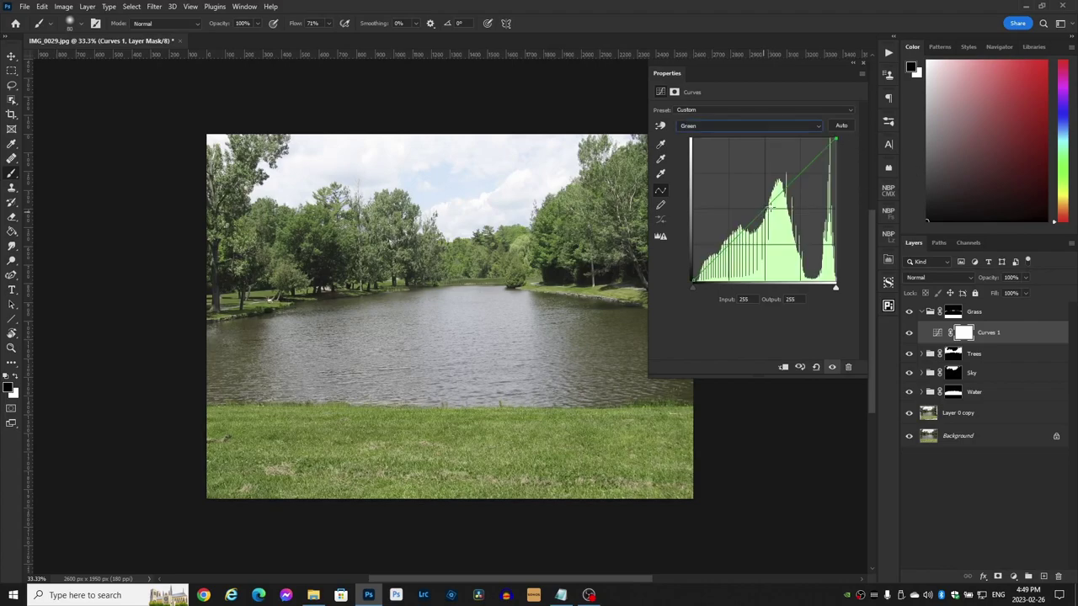
drag(769, 206, 763, 206)
click(823, 127)
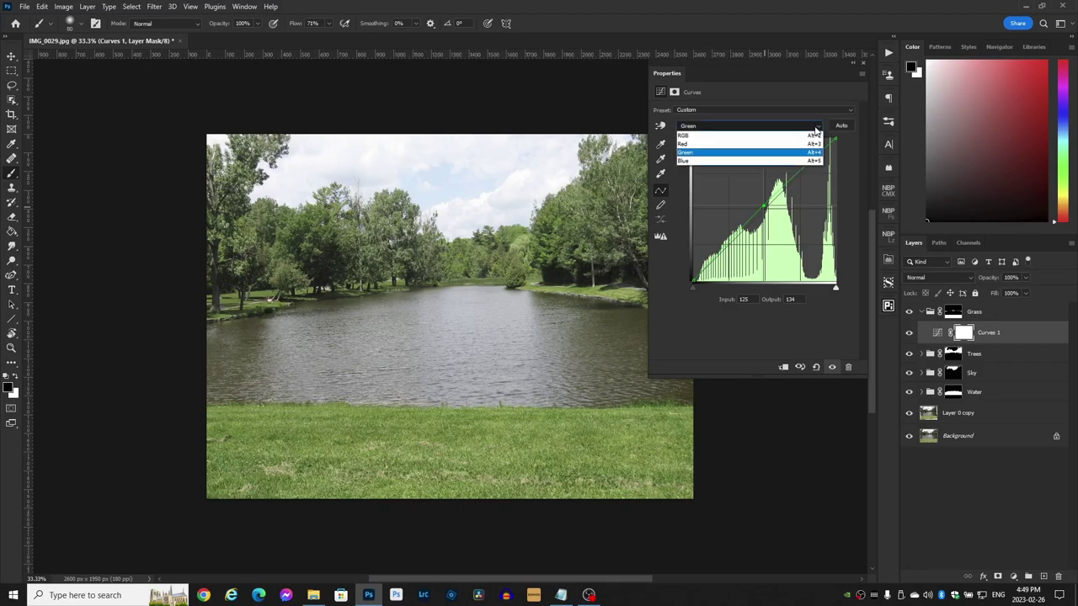
click(807, 142)
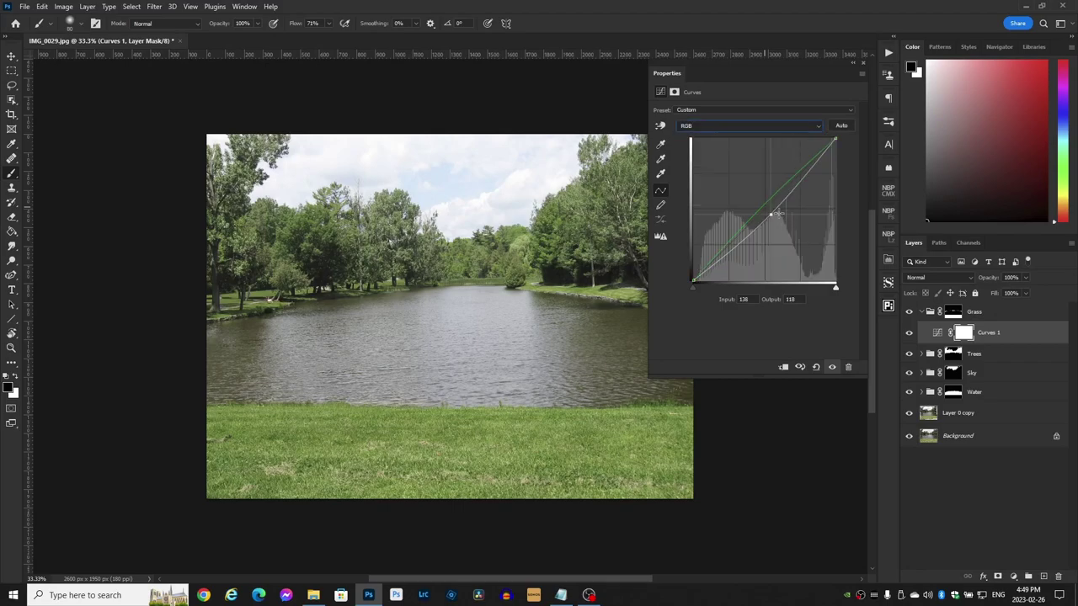
drag(771, 215, 778, 216)
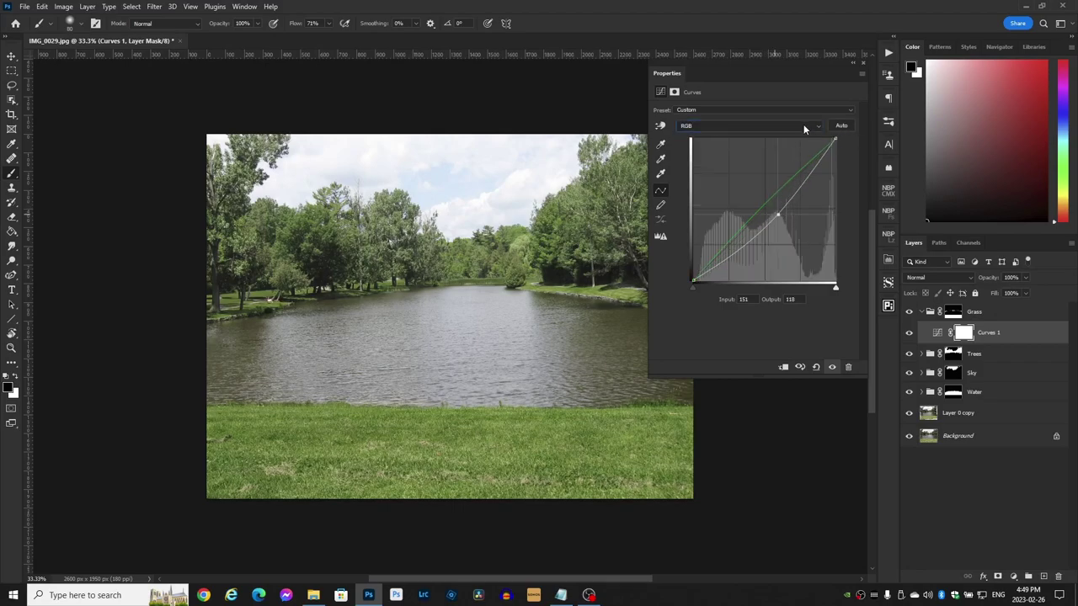
In the Trees group's Curves 1 copy, nearly straighten RGB and raise the Green curve
click(922, 312)
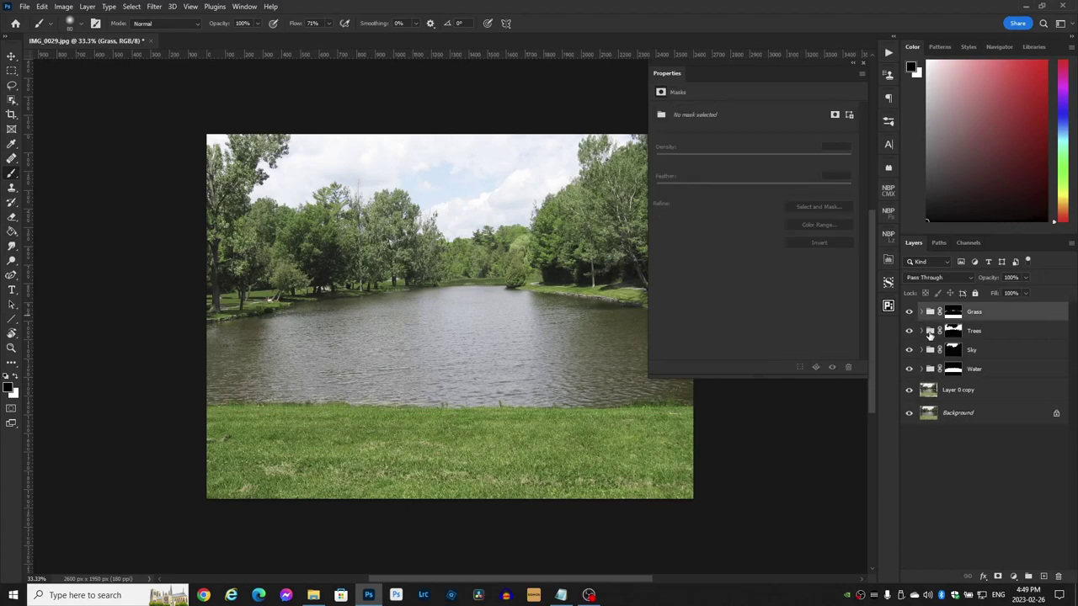
click(922, 331)
click(995, 351)
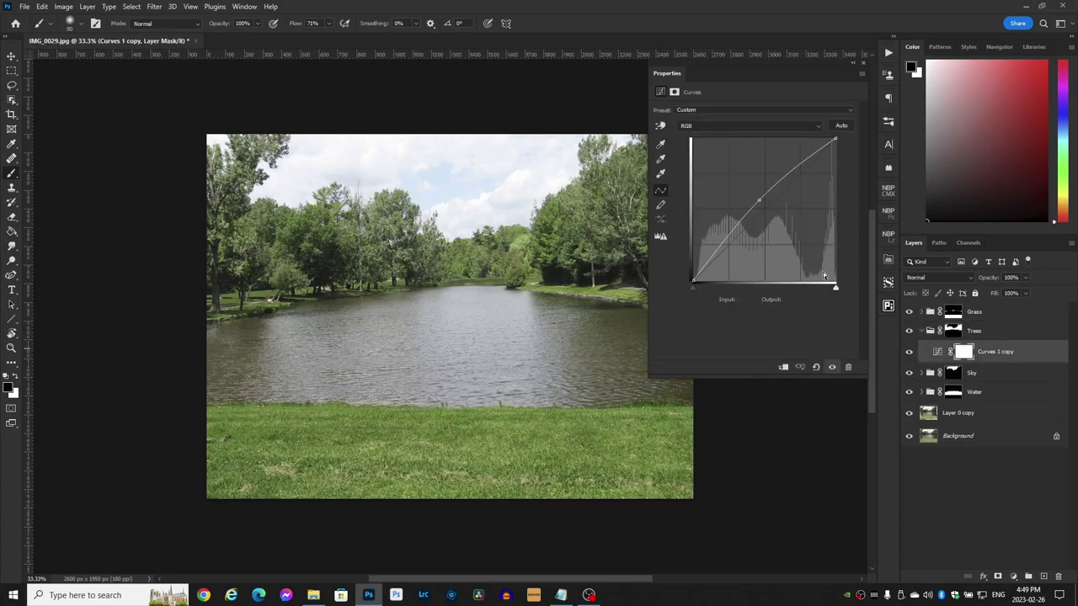
drag(758, 200, 770, 205)
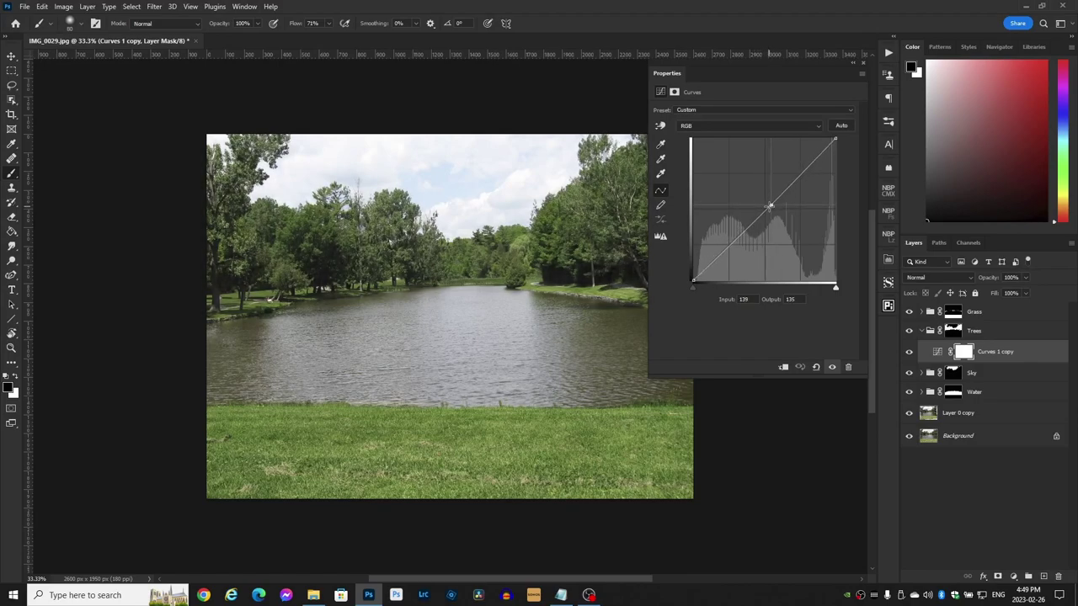
click(748, 126)
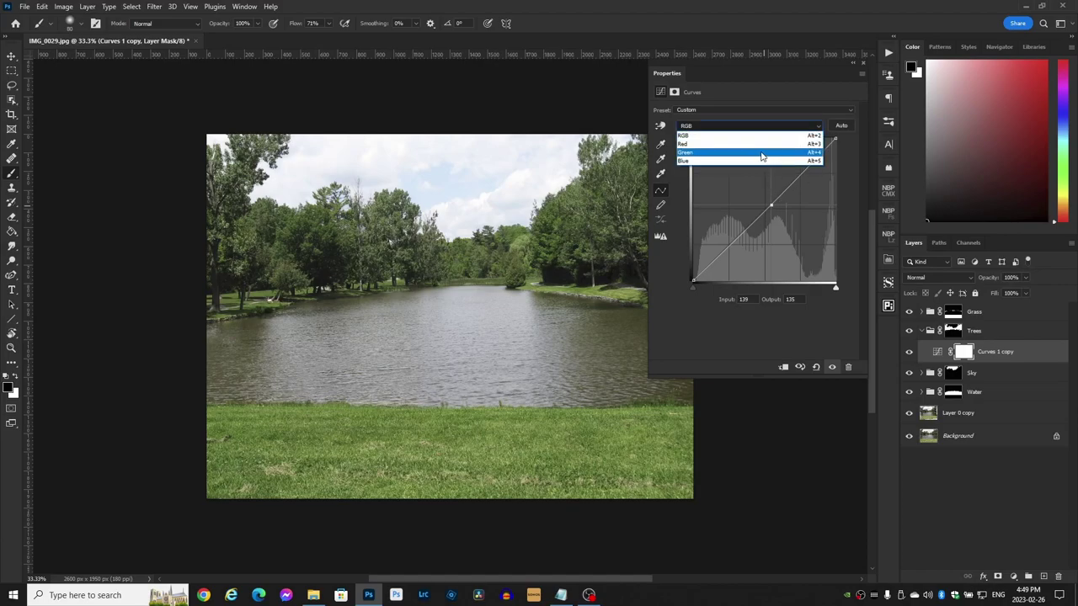
click(762, 156)
drag(766, 208, 758, 207)
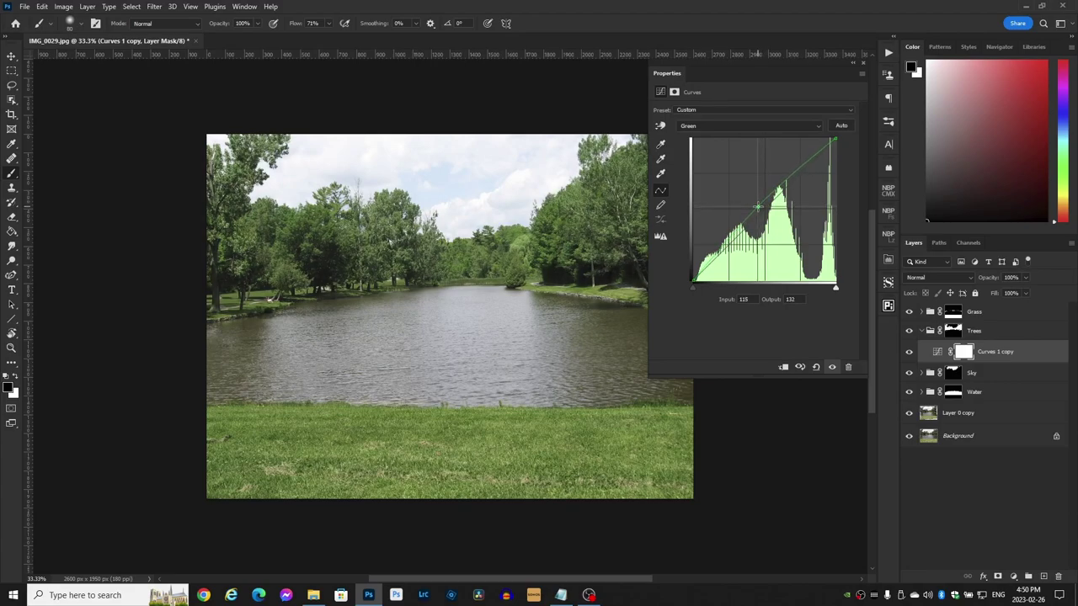
click(921, 331)
In the Sky group's Curves 1 copy 2, lower RGB and pull the Blue curve 156→111
click(930, 352)
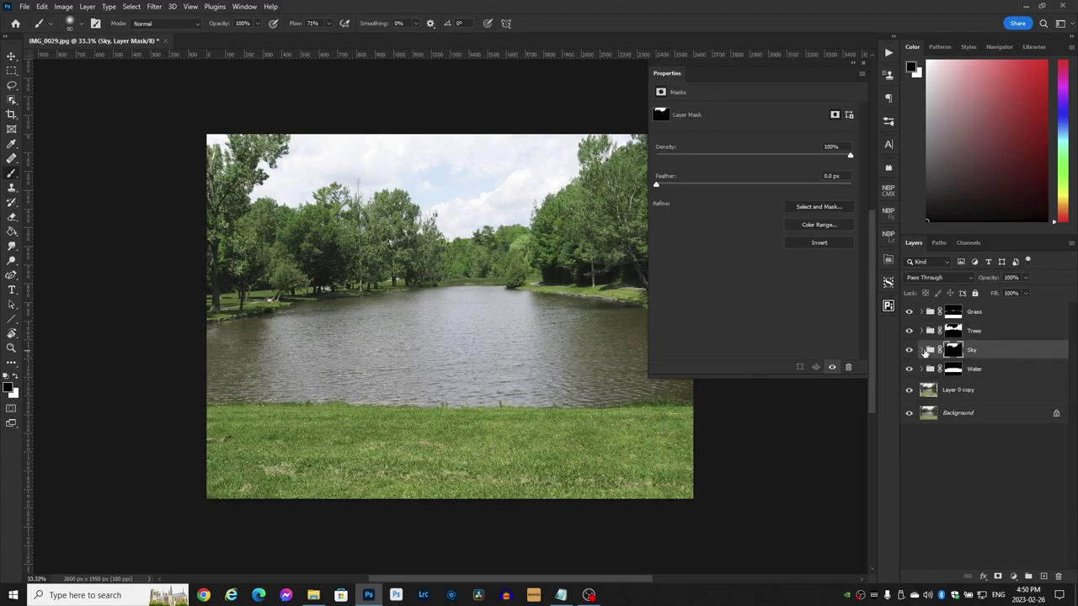
click(920, 351)
click(937, 371)
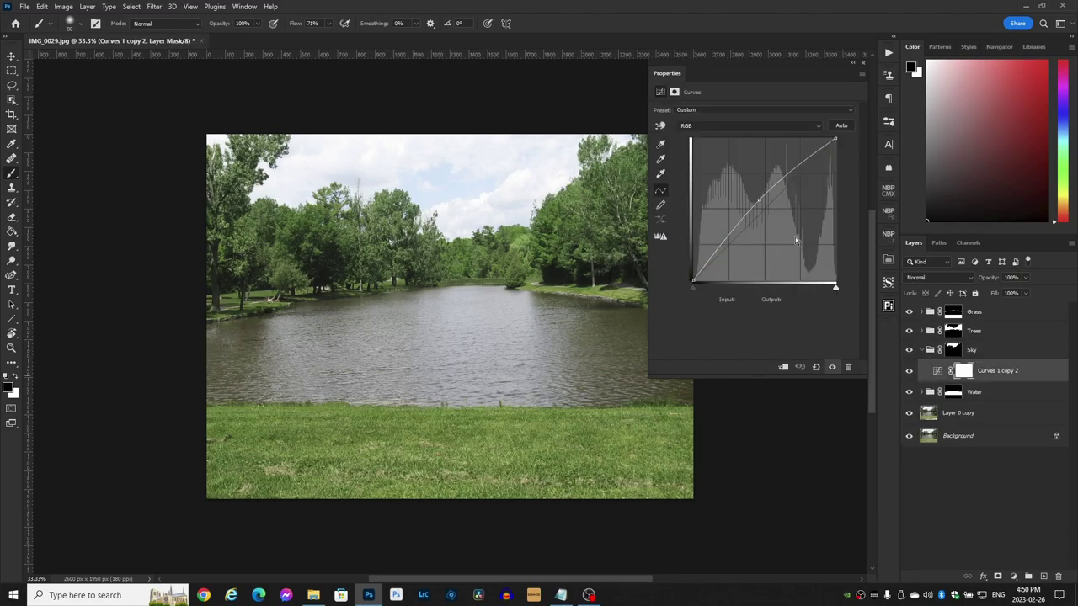
drag(767, 199, 778, 219)
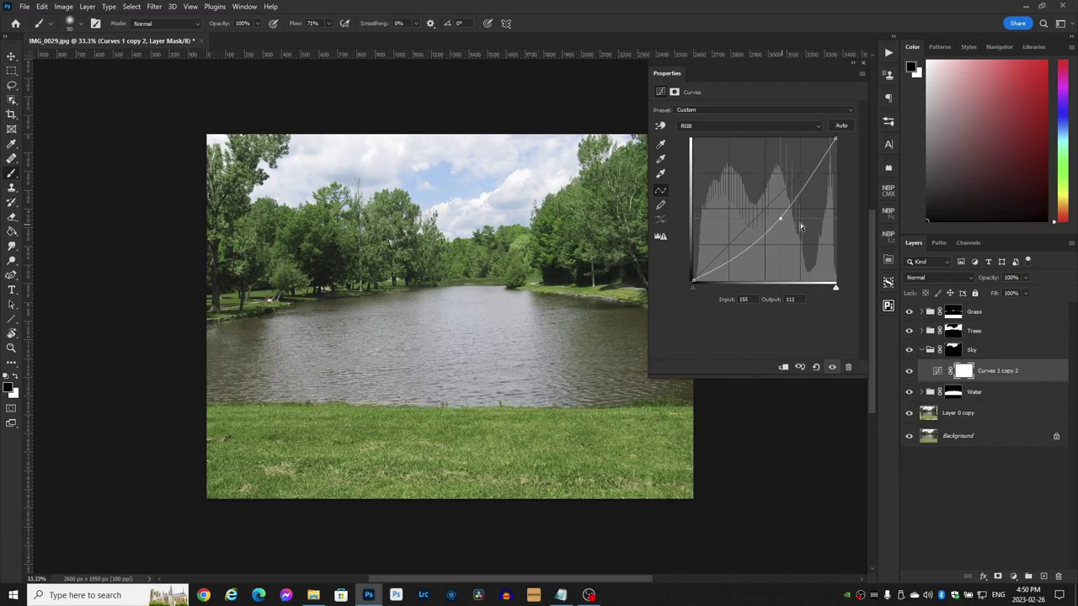
click(819, 125)
click(775, 162)
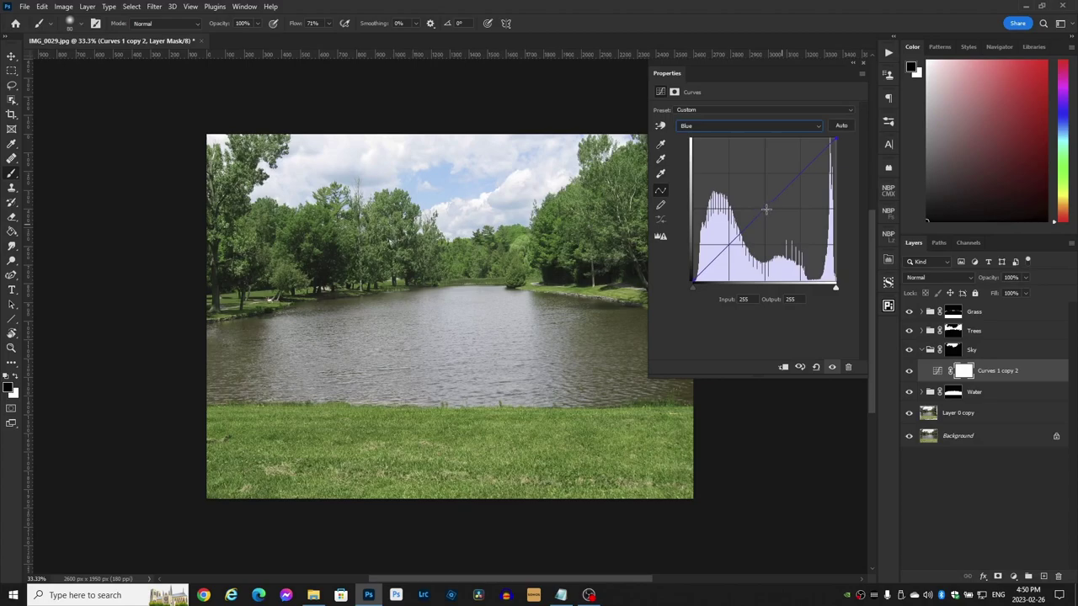
drag(766, 209, 781, 218)
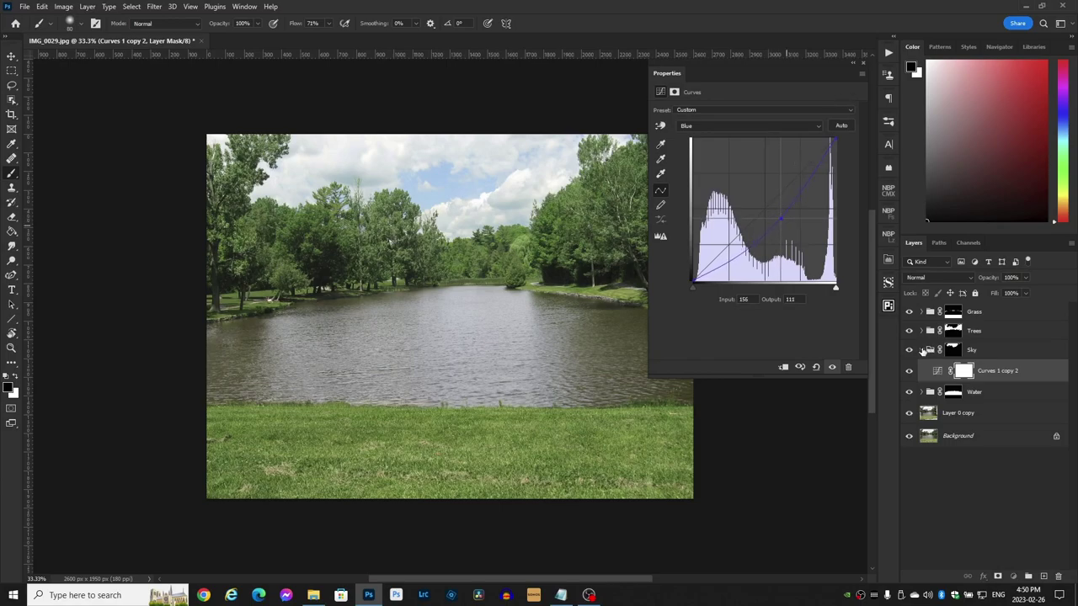
In the Water group's Curves 1 copy 3, lower RGB slightly and lift Blue 117→136
click(921, 351)
click(921, 369)
click(926, 389)
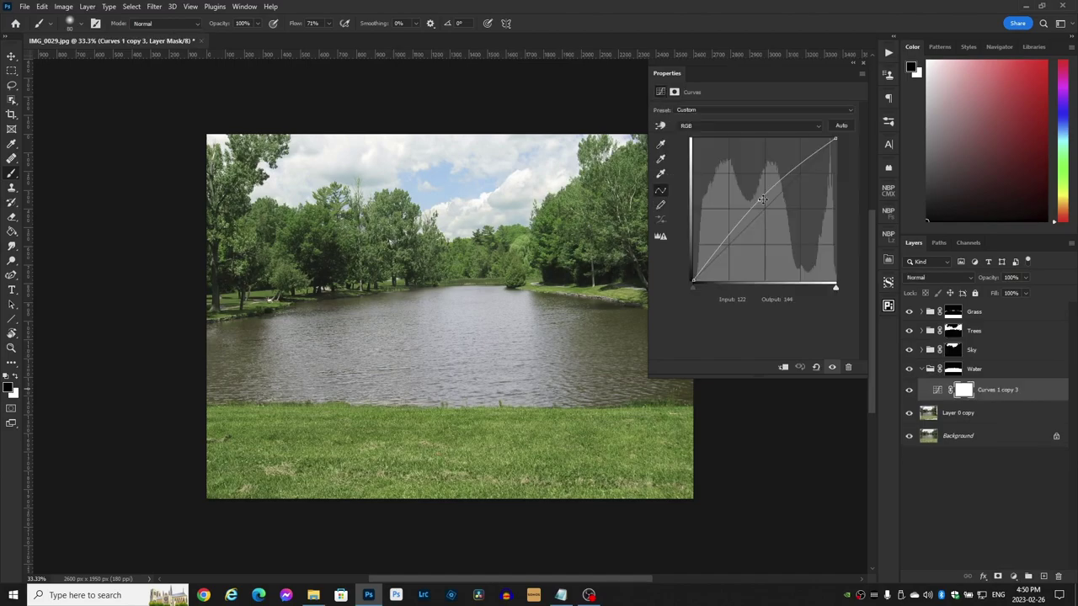
drag(762, 199, 760, 203)
click(817, 126)
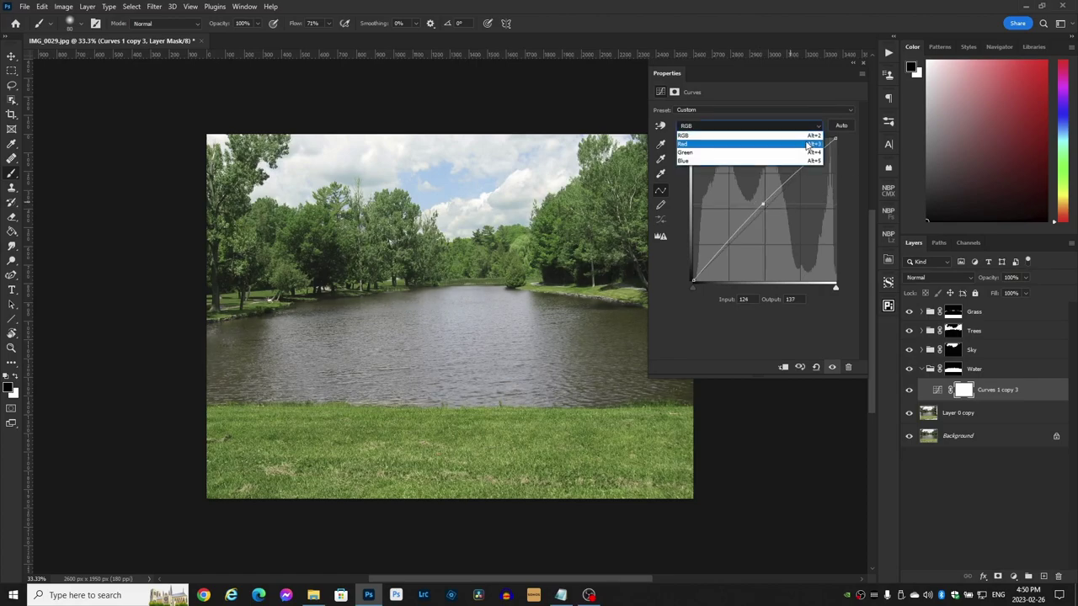
click(796, 160)
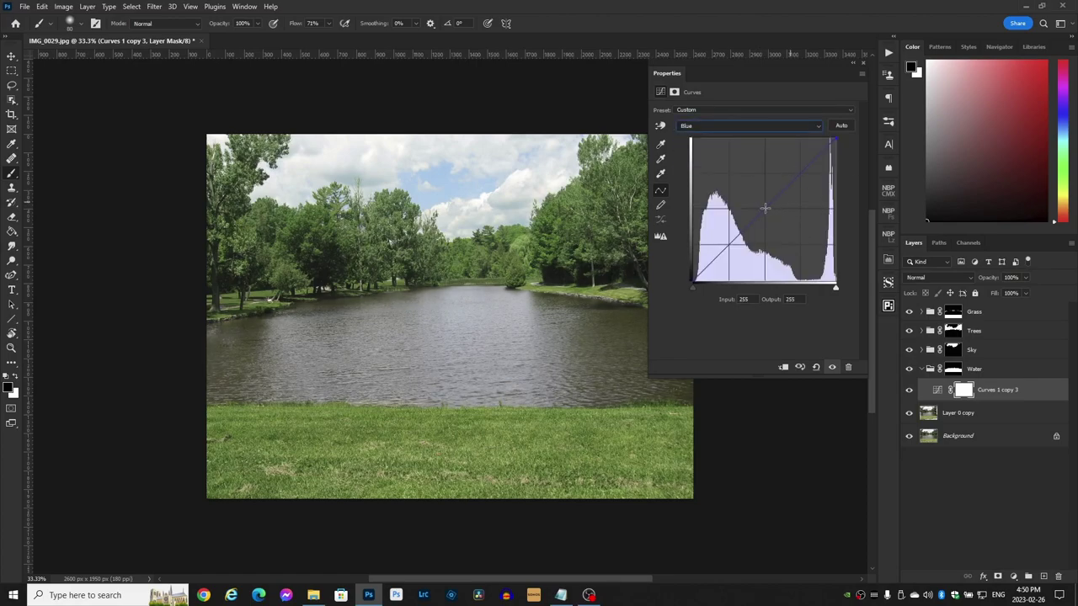
drag(764, 207, 760, 205)
click(862, 63)
click(923, 369)
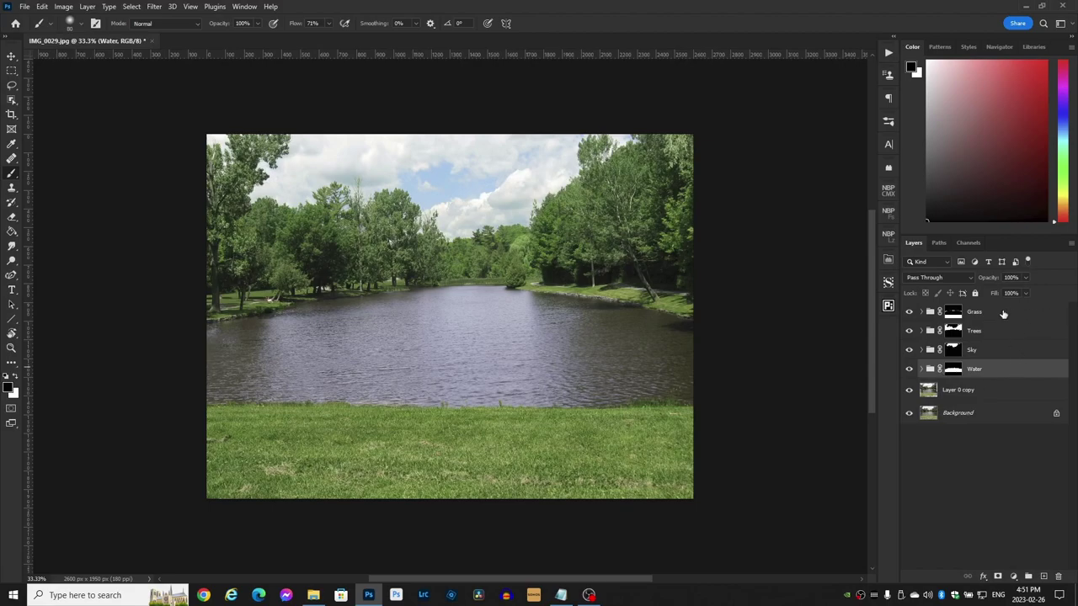
Nest Grass, Trees, Sky and Water into Group 1, then toggle it to compare before and after
shift+click(1019, 313)
key(ctrl+g)
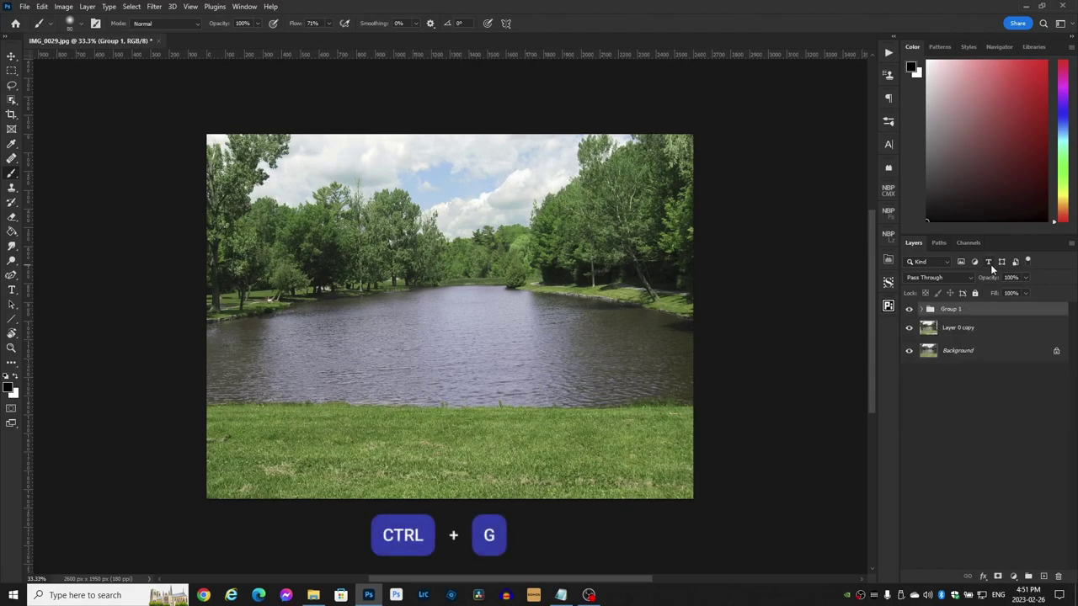
click(910, 309)
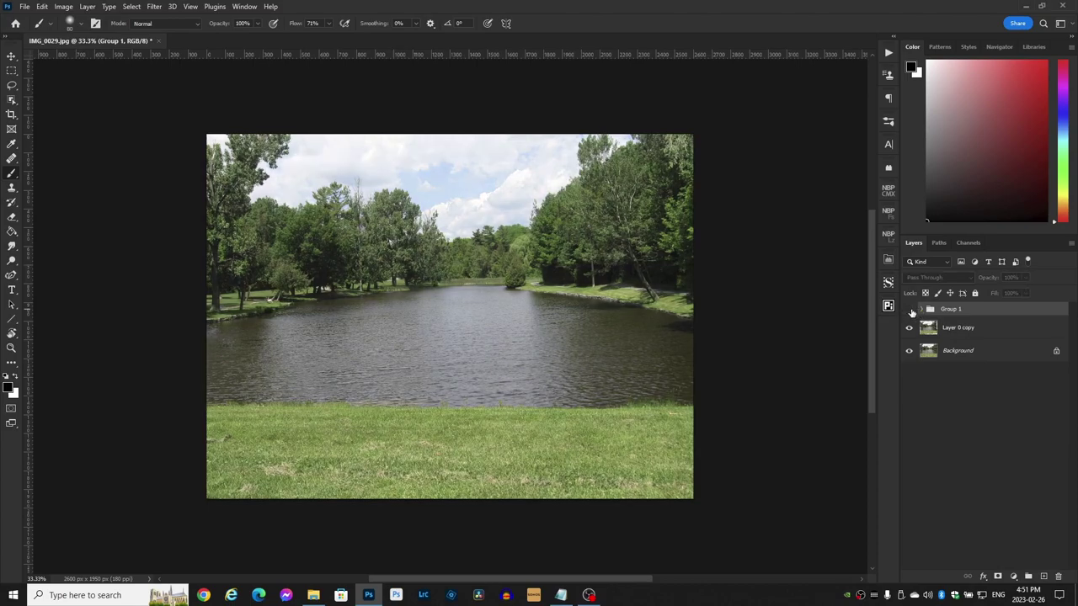
click(910, 310)
click(911, 311)
click(910, 310)
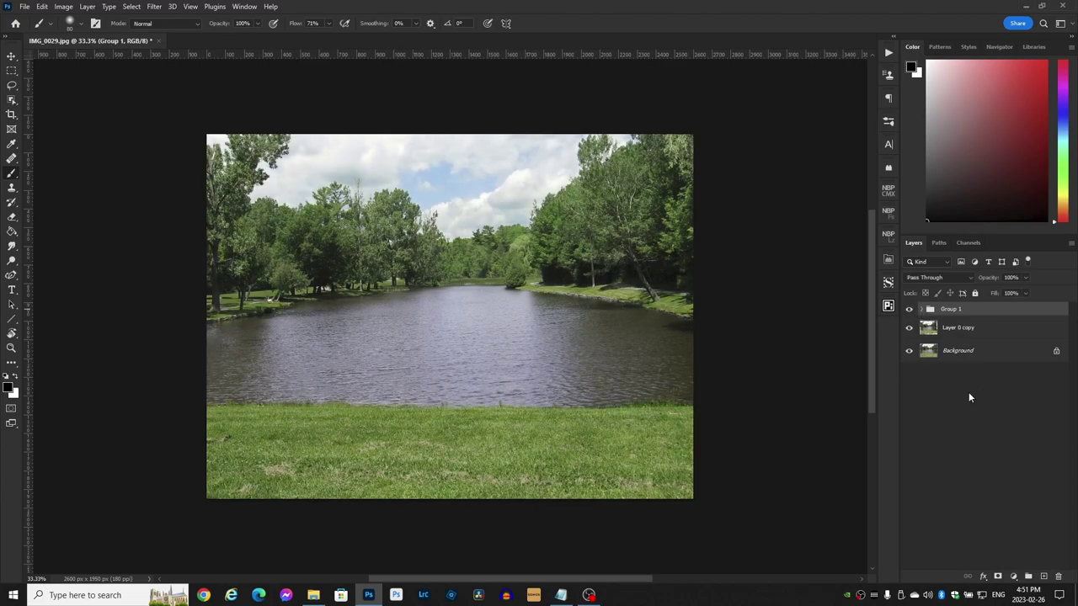